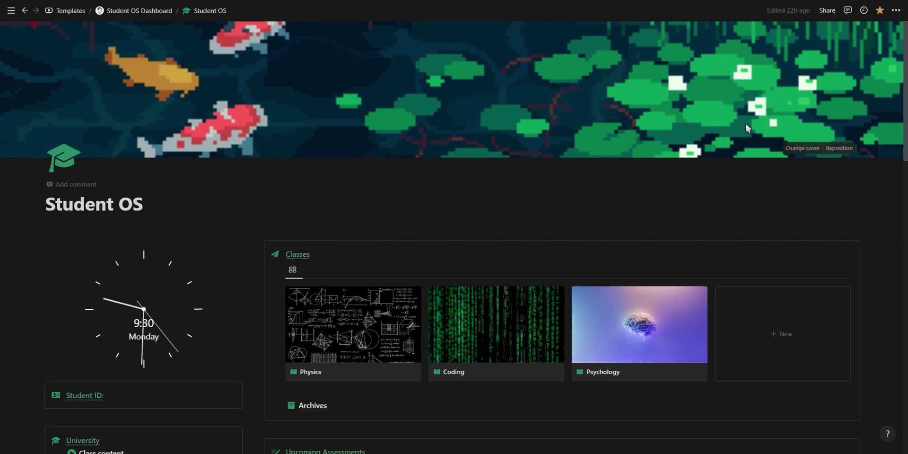
Step: Look through the Student OS dashboard's classes, assessments, repetition tracker, to-do list, calendar and the University, Personal and Work links
{"action": "scroll", "coordinate": [471, 110], "scroll_direction": "down", "scroll_amount": 3}
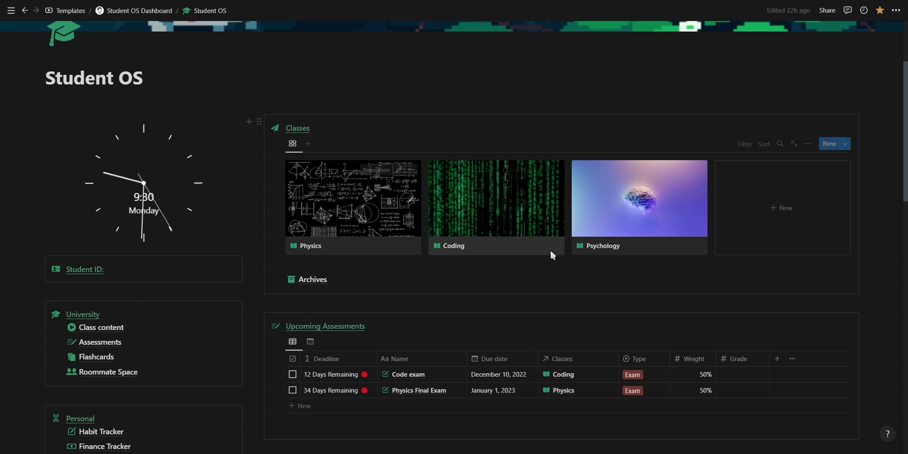
{"action": "scroll", "coordinate": [591, 237], "scroll_direction": "down", "scroll_amount": 4}
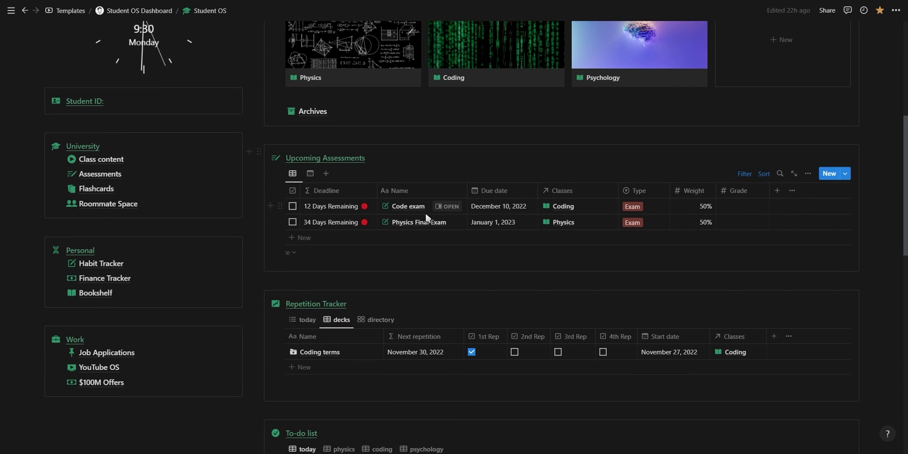
{"action": "scroll", "coordinate": [424, 212], "scroll_direction": "down", "scroll_amount": 3}
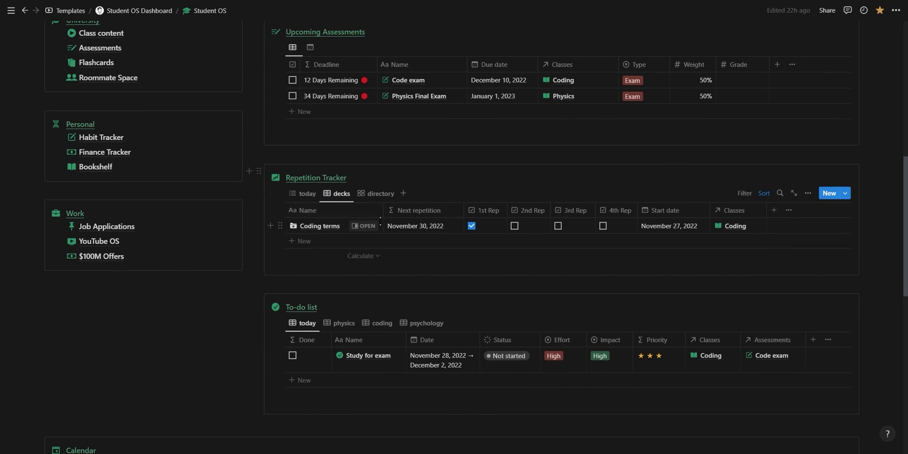
{"action": "scroll", "coordinate": [413, 224], "scroll_direction": "down", "scroll_amount": 4}
{"action": "scroll", "coordinate": [326, 245], "scroll_direction": "down", "scroll_amount": 7}
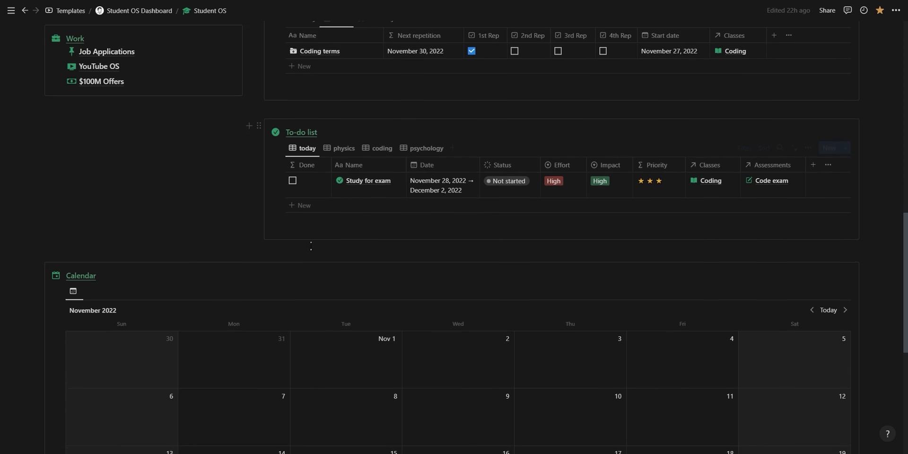
{"action": "scroll", "coordinate": [280, 260], "scroll_direction": "up", "scroll_amount": 10}
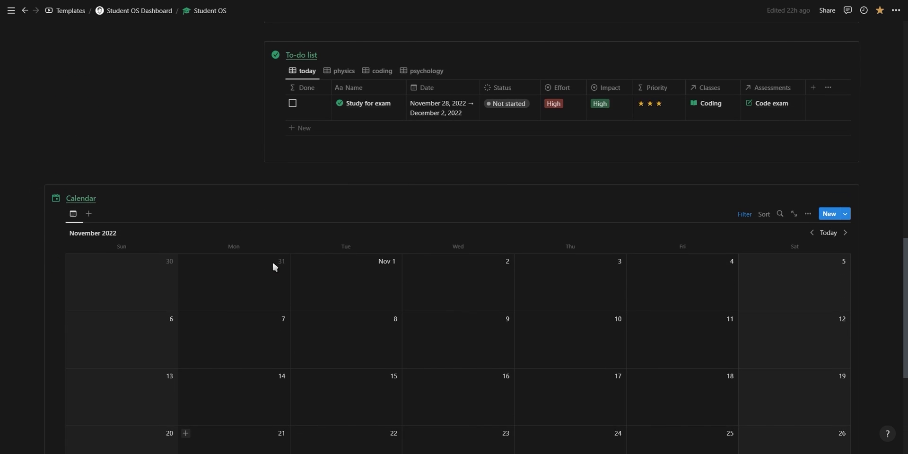
{"action": "scroll", "coordinate": [268, 246], "scroll_direction": "up", "scroll_amount": 8}
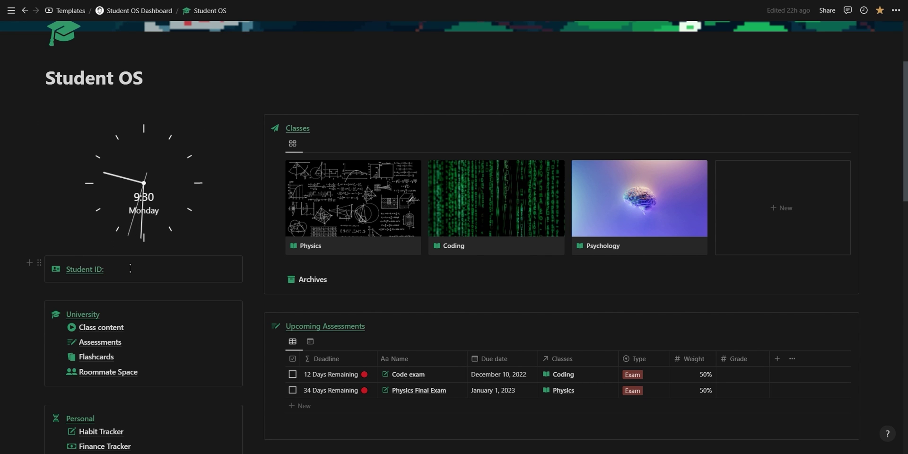
{"action": "scroll", "coordinate": [131, 267], "scroll_direction": "down", "scroll_amount": 3}
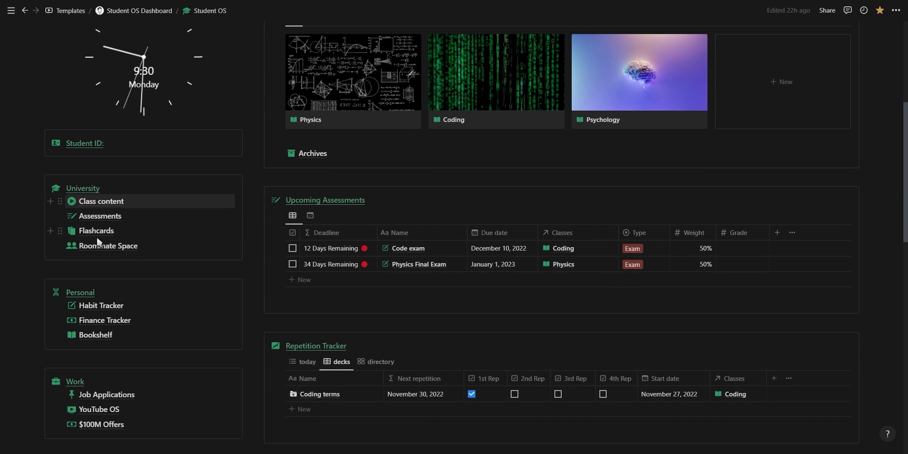
{"action": "scroll", "coordinate": [111, 236], "scroll_direction": "down", "scroll_amount": 3}
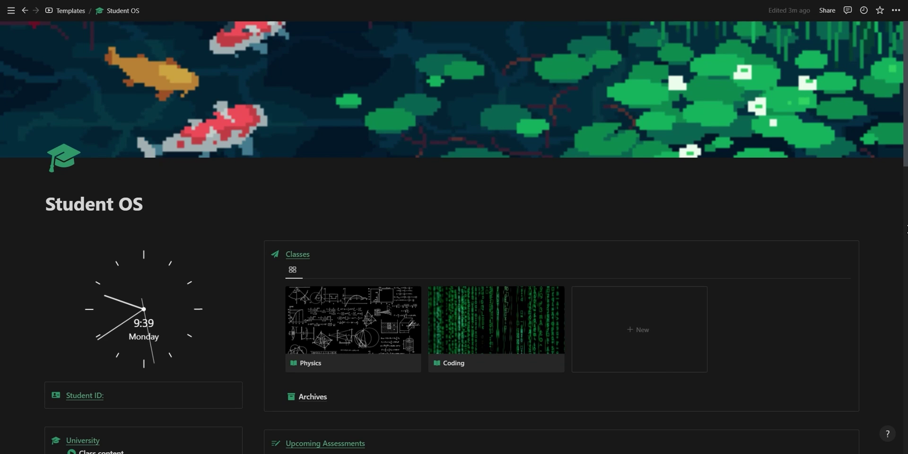
Step: Add a class named Psychology for 2nd Semester 2022 and 1st Semester 2023, with a purple brain image as cover
{"action": "left_click", "coordinate": [663, 317]}
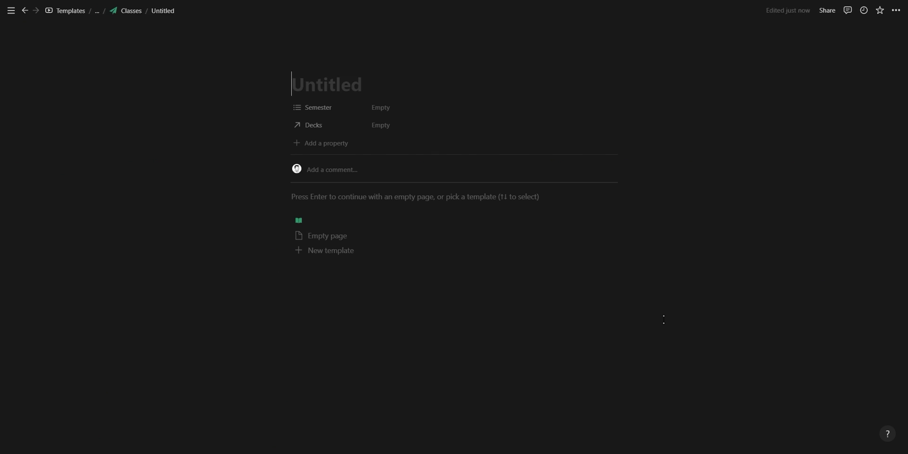
{"action": "type", "text": "Psychology"}
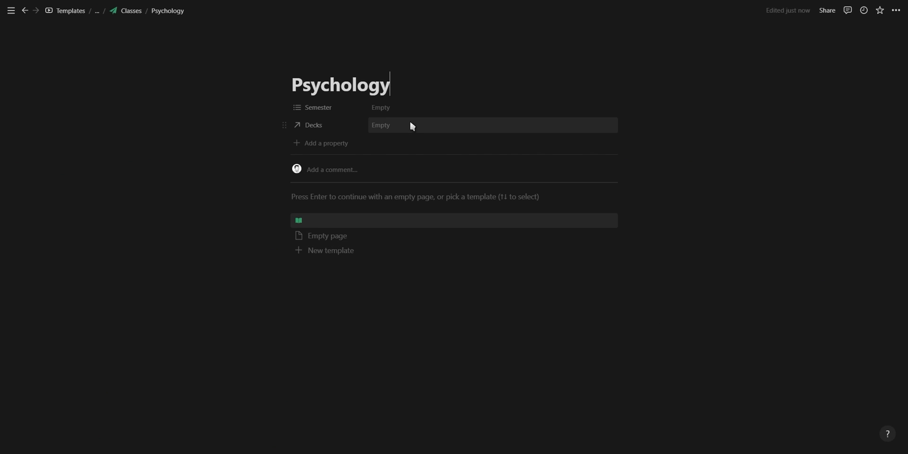
{"action": "left_click", "coordinate": [401, 106]}
{"action": "left_click", "coordinate": [413, 137]}
{"action": "left_click", "coordinate": [414, 150]}
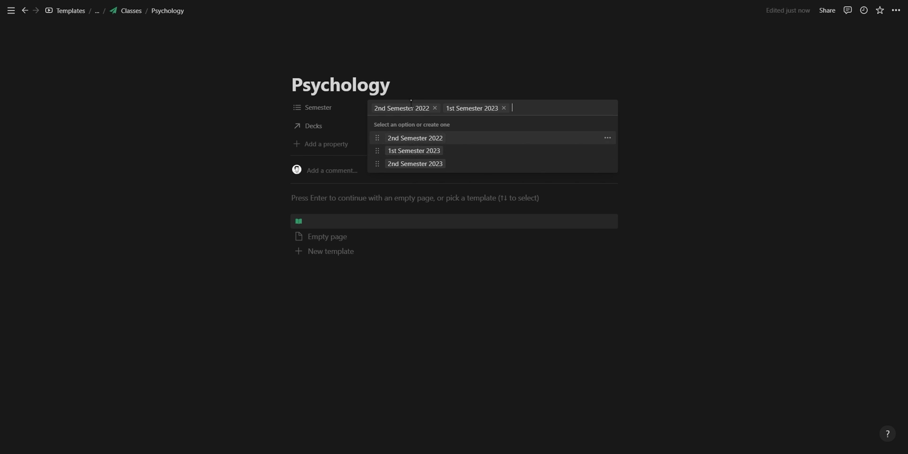
{"action": "left_click", "coordinate": [353, 64]}
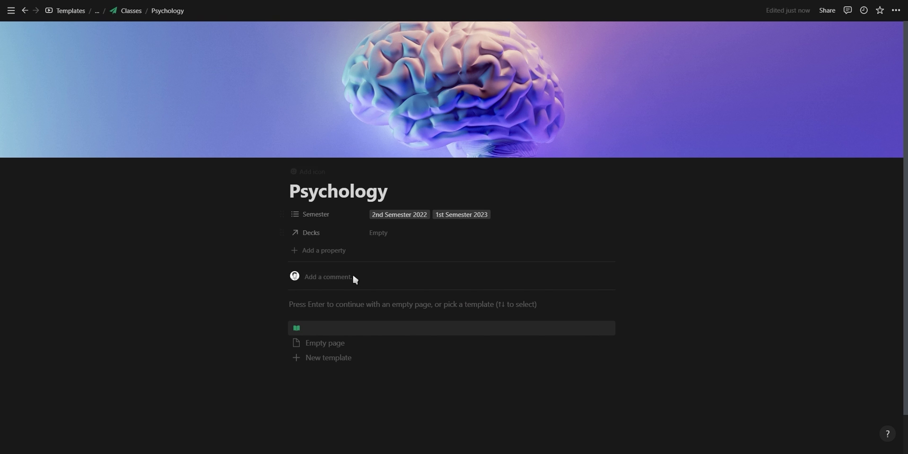
Step: Apply the book-icon class template to the Psychology page, look over its sections, and return to the Student OS page
{"action": "left_click", "coordinate": [342, 327]}
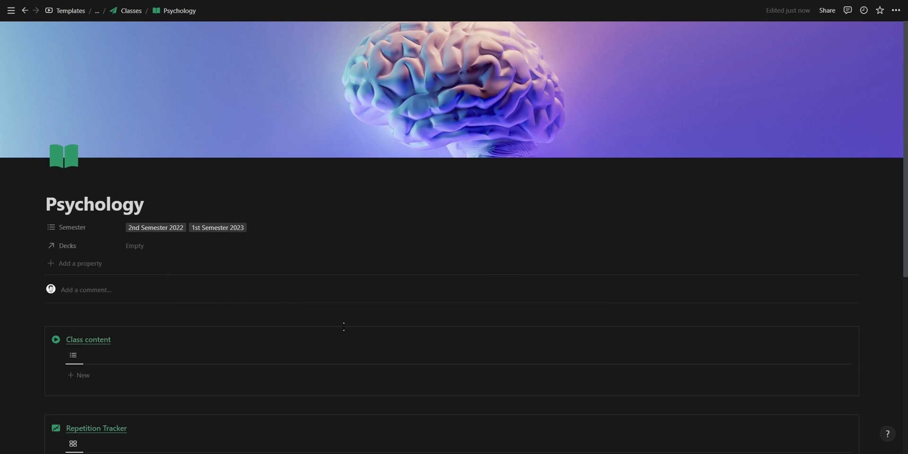
{"action": "scroll", "coordinate": [344, 326], "scroll_direction": "down", "scroll_amount": 3}
{"action": "scroll", "coordinate": [344, 326], "scroll_direction": "down", "scroll_amount": 3}
{"action": "scroll", "coordinate": [344, 327], "scroll_direction": "up", "scroll_amount": 4}
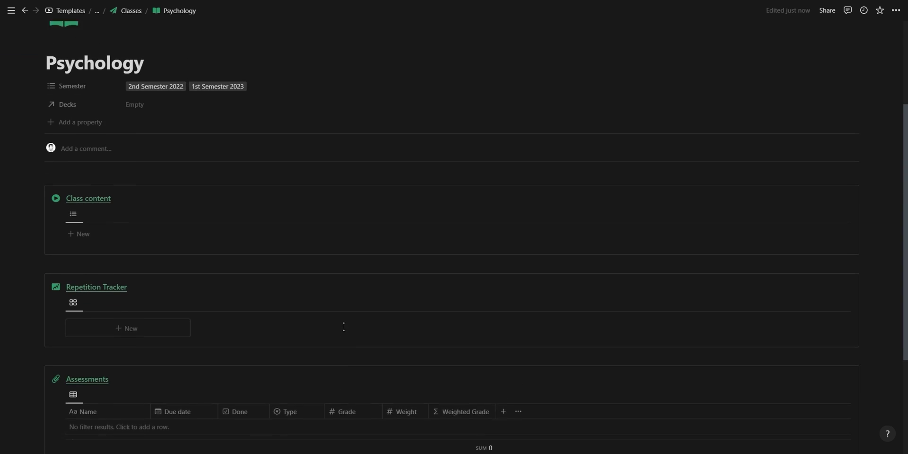
{"action": "left_click", "coordinate": [98, 10]}
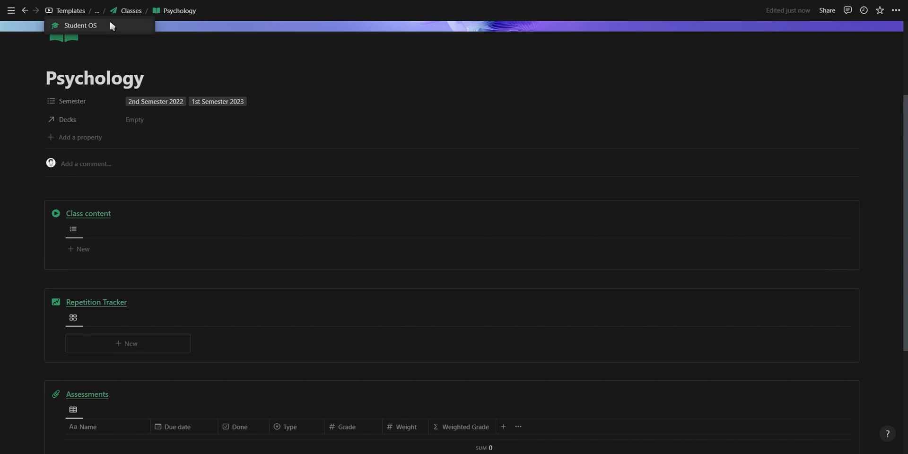
{"action": "left_click", "coordinate": [108, 21]}
Step: Add an assessment named "Coding exam" of type Exam to the Upcoming Assessments table
{"action": "scroll", "coordinate": [542, 314], "scroll_direction": "down", "scroll_amount": 5}
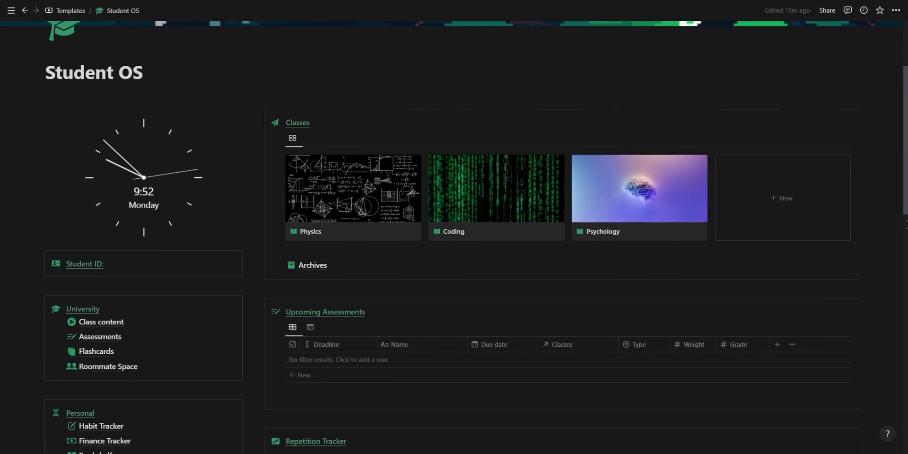
{"action": "left_click", "coordinate": [461, 290]}
{"action": "type", "text": "Codi"}
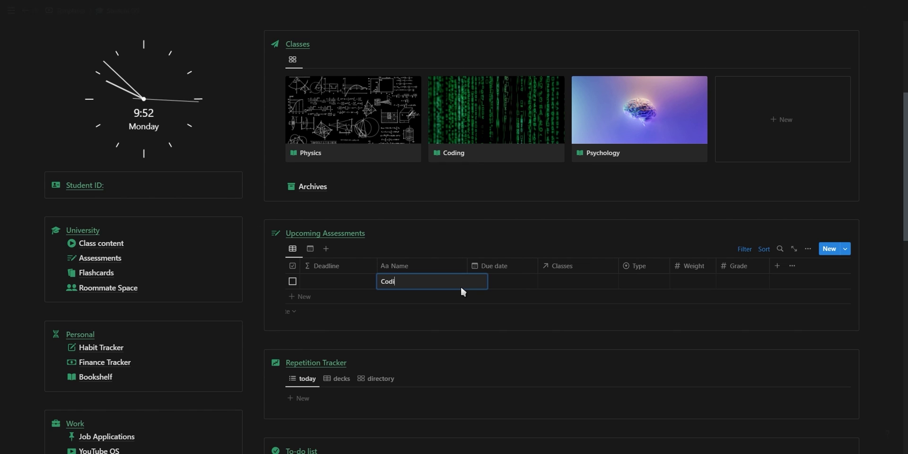
{"action": "type", "text": "ng exam"}
{"action": "key", "text": "Return"}
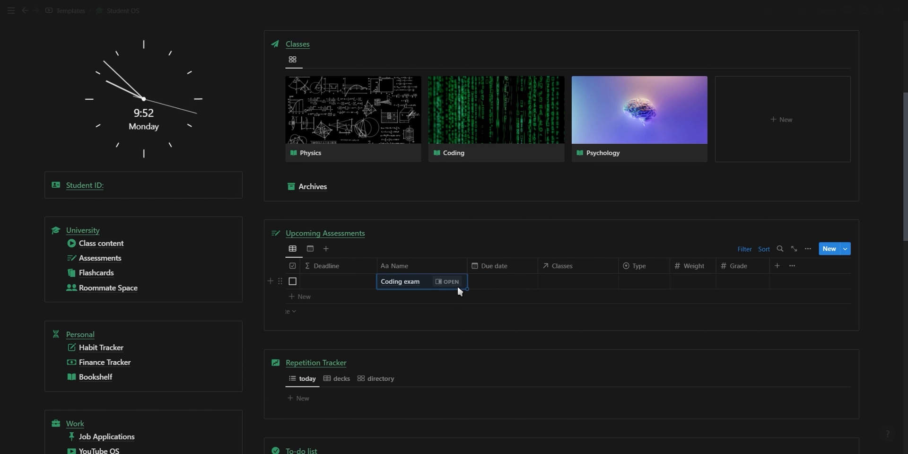
{"action": "left_click", "coordinate": [455, 283]}
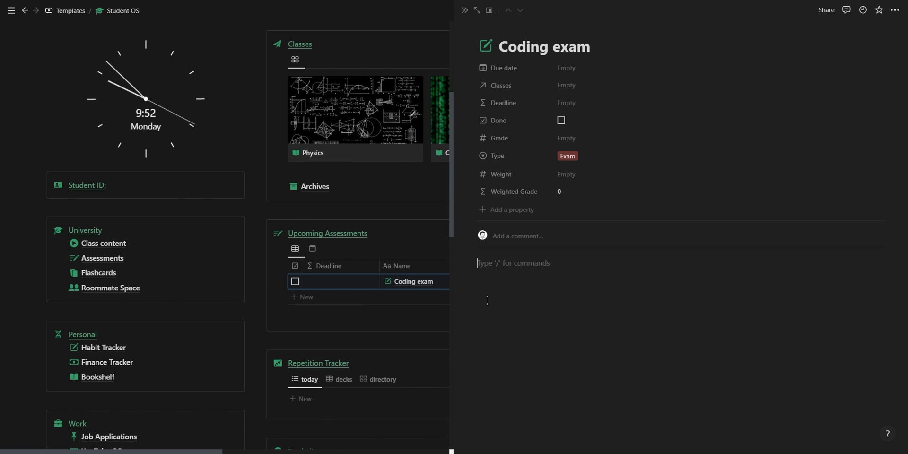
{"action": "key", "text": "Escape"}
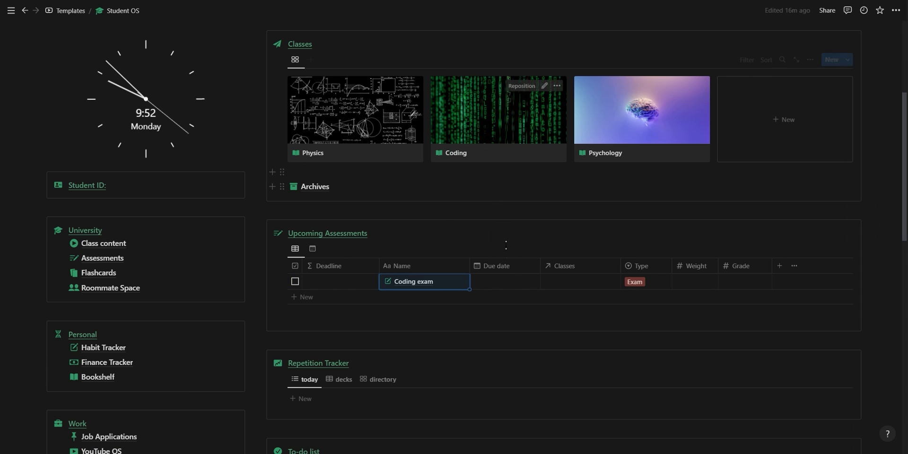
Step: Set the Coding exam's due date to December 7, 2022, link it to the Coding class, and give it a 50% weight
{"action": "left_click", "coordinate": [506, 285]}
{"action": "left_click", "coordinate": [528, 169]}
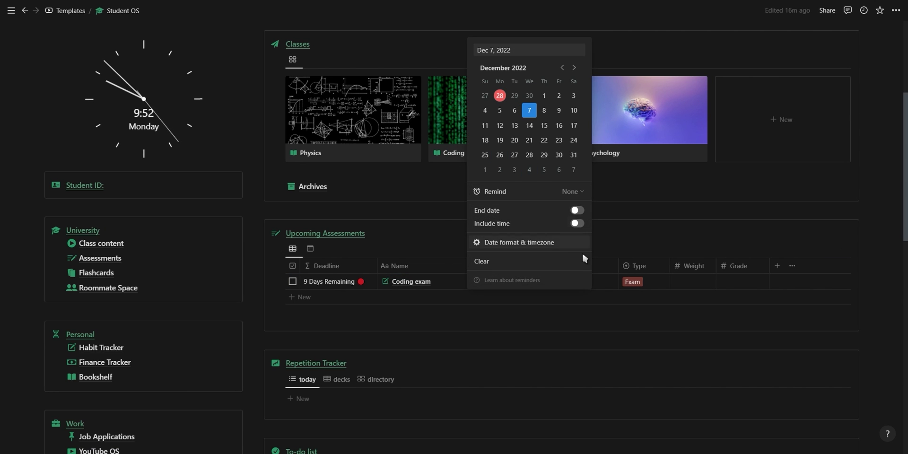
{"action": "left_click", "coordinate": [620, 280]}
{"action": "left_click", "coordinate": [576, 281]}
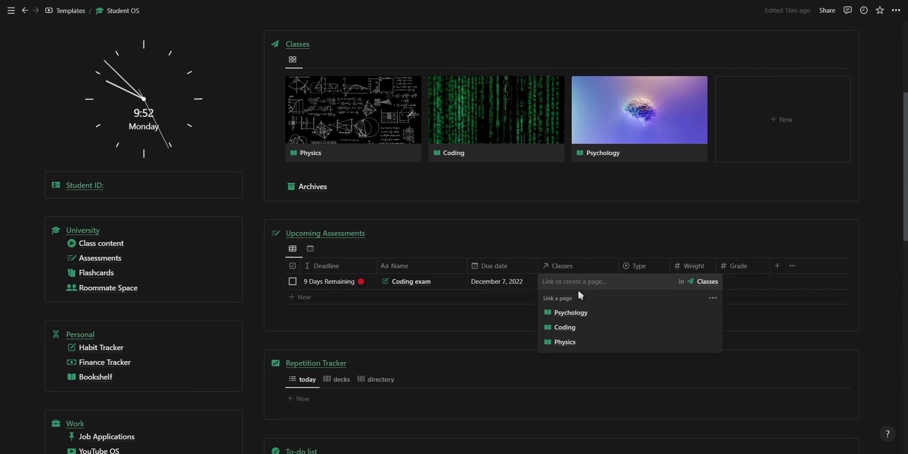
{"action": "left_click", "coordinate": [579, 324]}
{"action": "key", "text": "Escape"}
{"action": "left_click", "coordinate": [687, 282]}
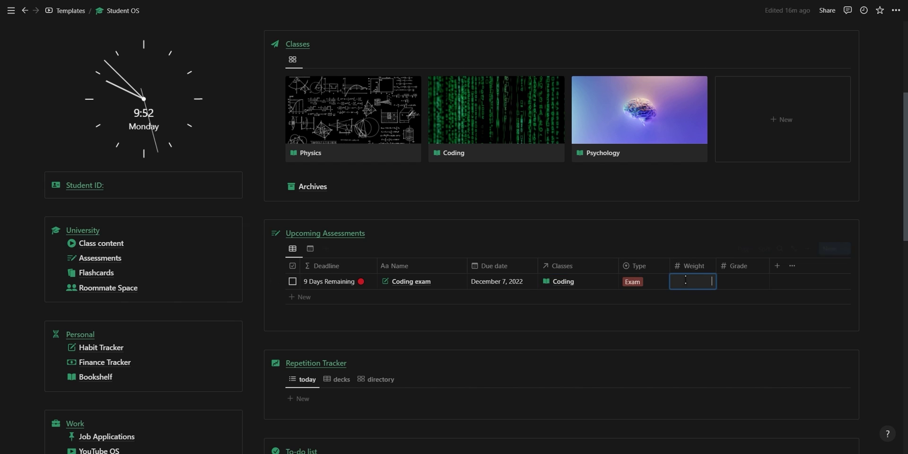
{"action": "key", "text": "Return"}
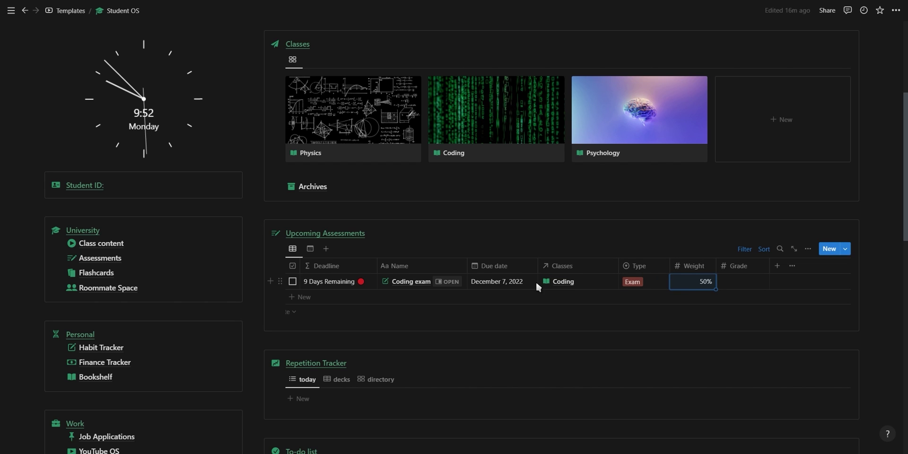
Step: Try November 29 and November 28, 2022 as the Coding exam's due date, and settle on November 22, 2022
{"action": "left_click", "coordinate": [479, 284]}
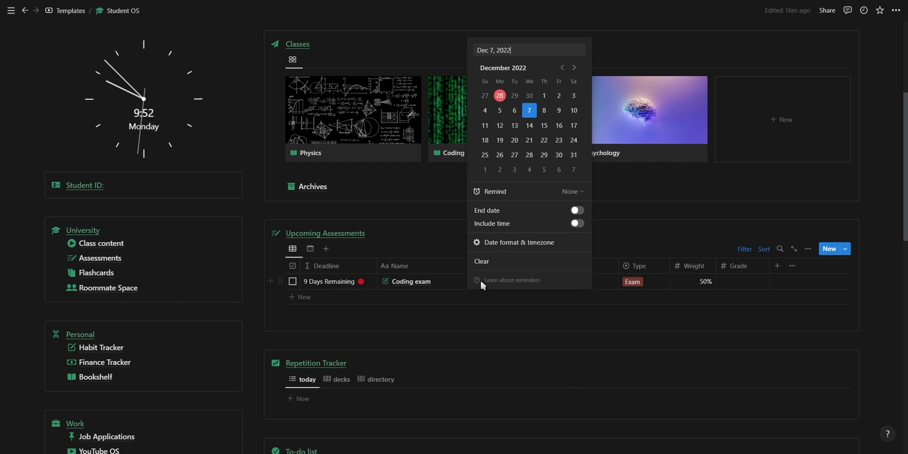
{"action": "left_click", "coordinate": [514, 154]}
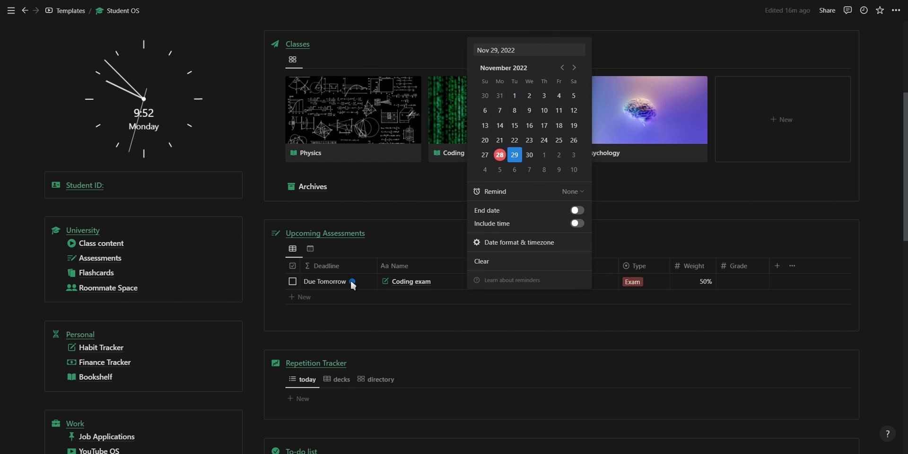
{"action": "left_click", "coordinate": [499, 155]}
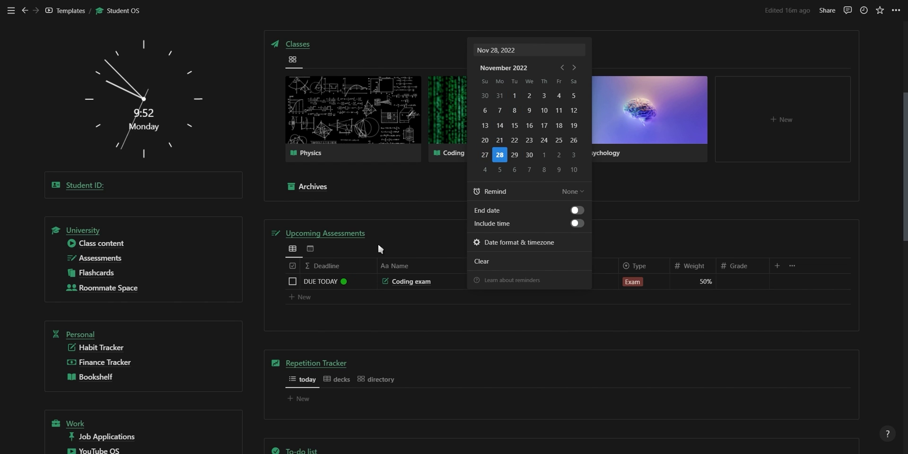
{"action": "left_click", "coordinate": [514, 141]}
{"action": "key", "text": "Escape"}
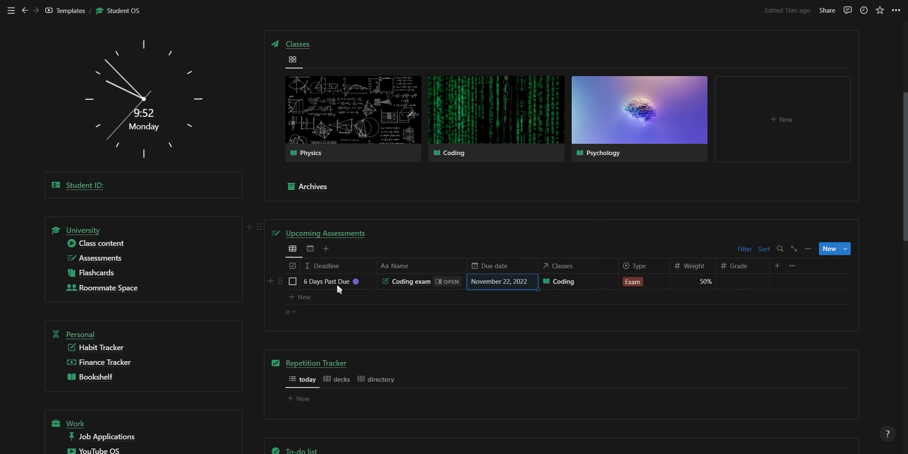
Step: View the upcoming assessments as a calendar and return to their table view
{"action": "left_click", "coordinate": [310, 249]}
{"action": "scroll", "coordinate": [475, 322], "scroll_direction": "down", "scroll_amount": 5}
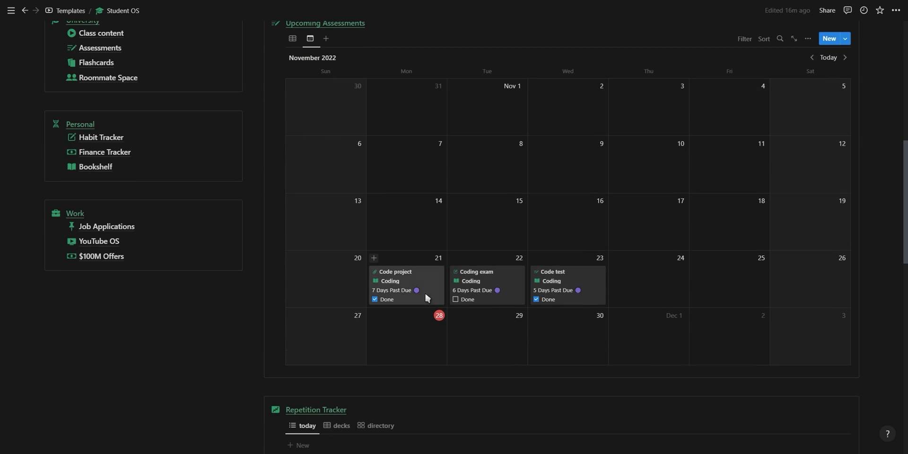
{"action": "left_click", "coordinate": [293, 42]}
{"action": "scroll", "coordinate": [308, 120], "scroll_direction": "up", "scroll_amount": 2}
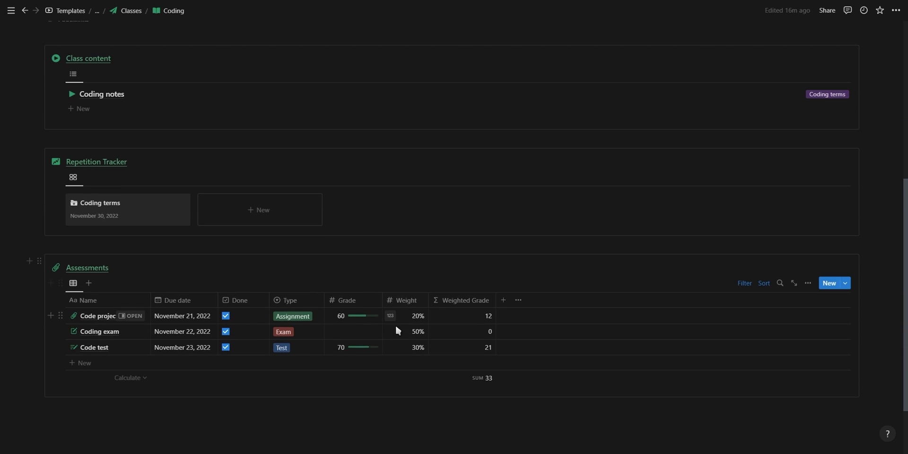
Step: Enter a grade of 80 for the Coding exam in the Coding class's Assessments table
{"action": "left_click", "coordinate": [362, 334]}
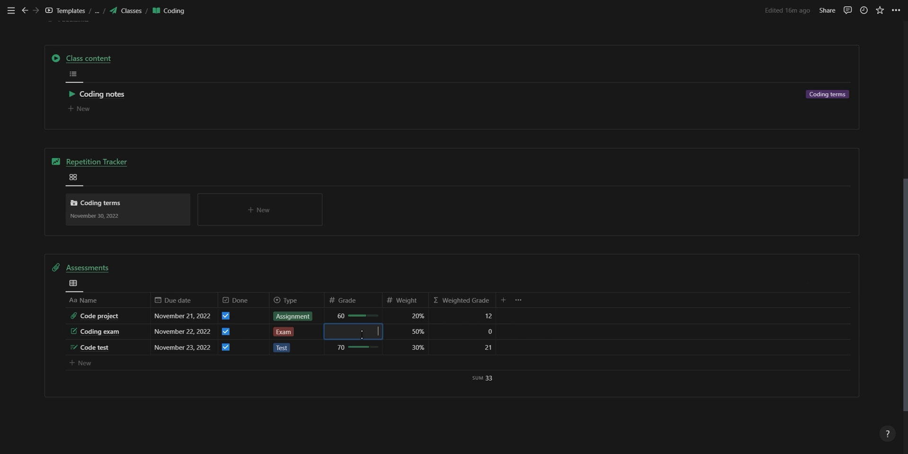
{"action": "type", "text": "80"}
{"action": "key", "text": "Return"}
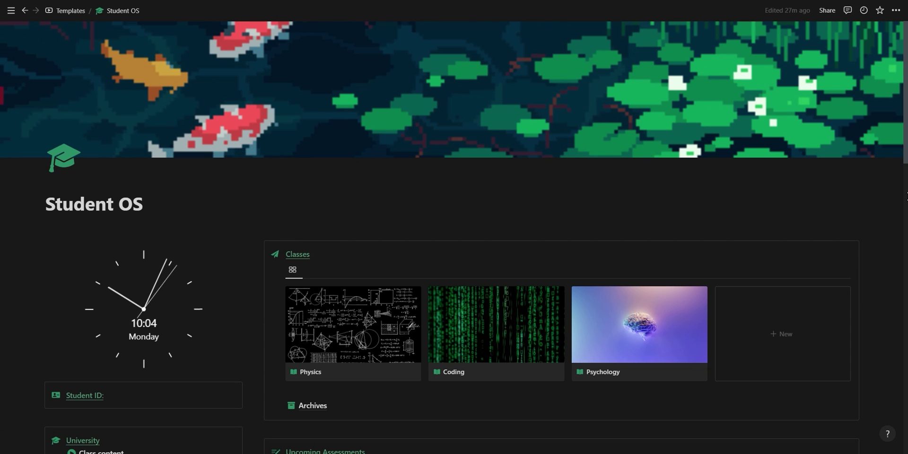
Step: Check which templates are available for new decks in the Student OS Repetition Tracker
{"action": "scroll", "coordinate": [905, 197], "scroll_direction": "down", "scroll_amount": 7}
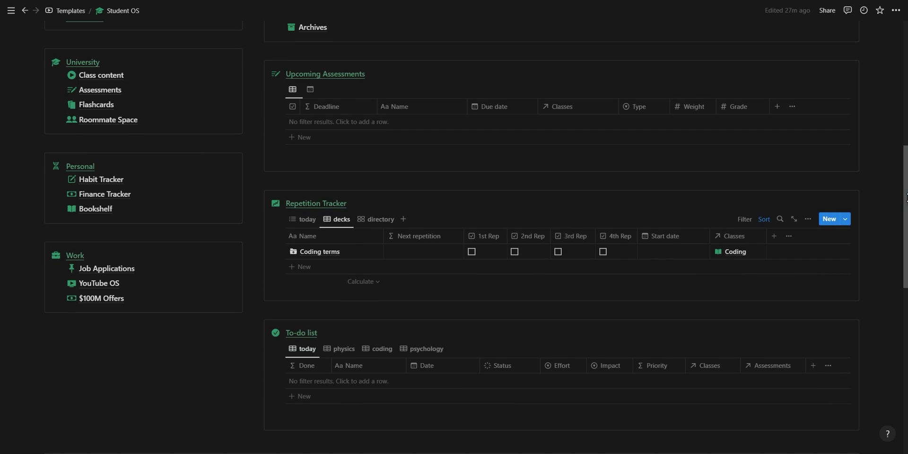
{"action": "left_click", "coordinate": [844, 221]}
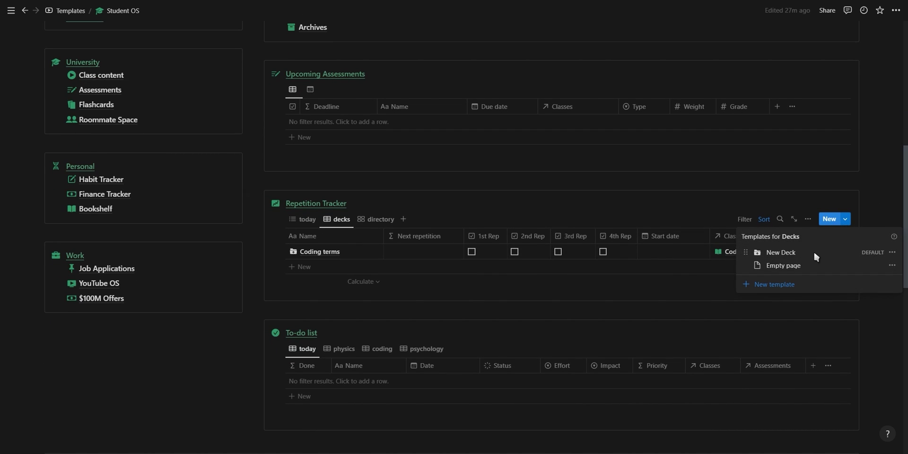
{"action": "left_click", "coordinate": [845, 220]}
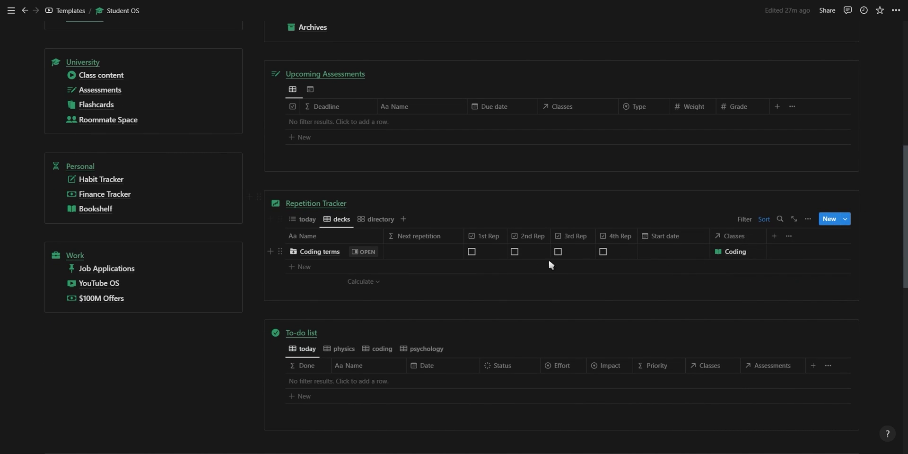
Step: Reveal both answers in the Coding terms deck, rating "What is boolean?" five stars and "What is syntax?" four stars
{"action": "left_click", "coordinate": [351, 251]}
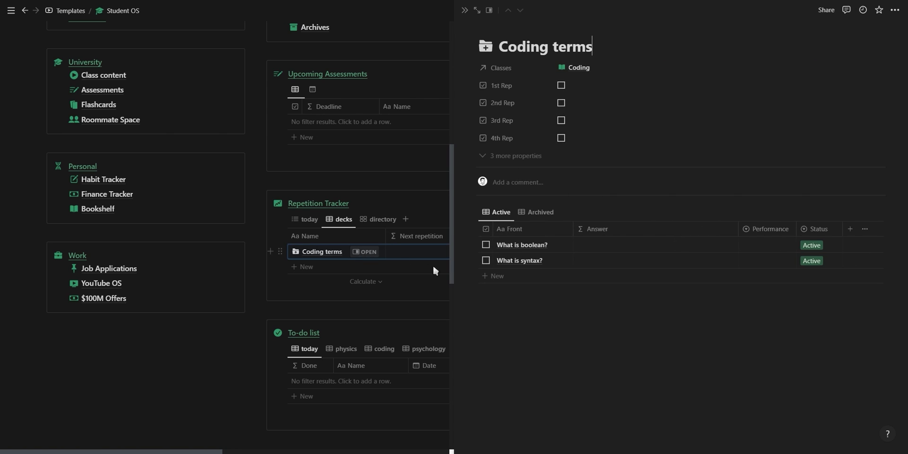
{"action": "left_click", "coordinate": [486, 245]}
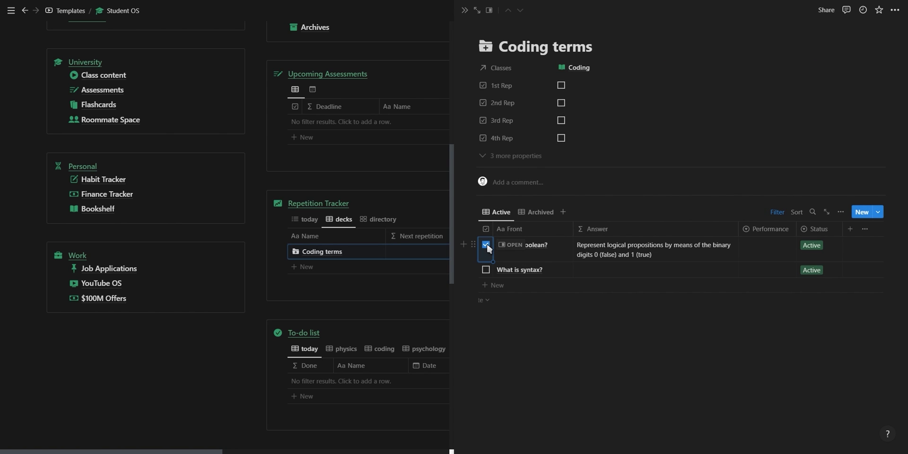
{"action": "left_click", "coordinate": [486, 270]}
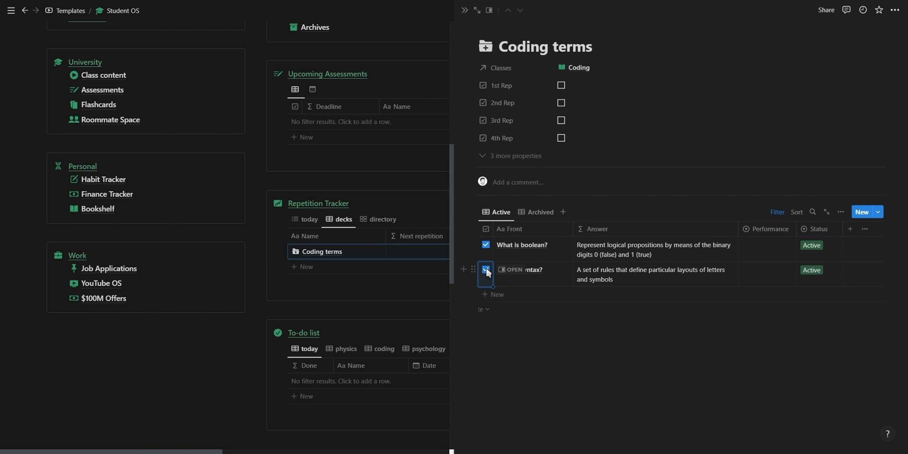
{"action": "left_click", "coordinate": [767, 252]}
{"action": "left_click", "coordinate": [777, 274]}
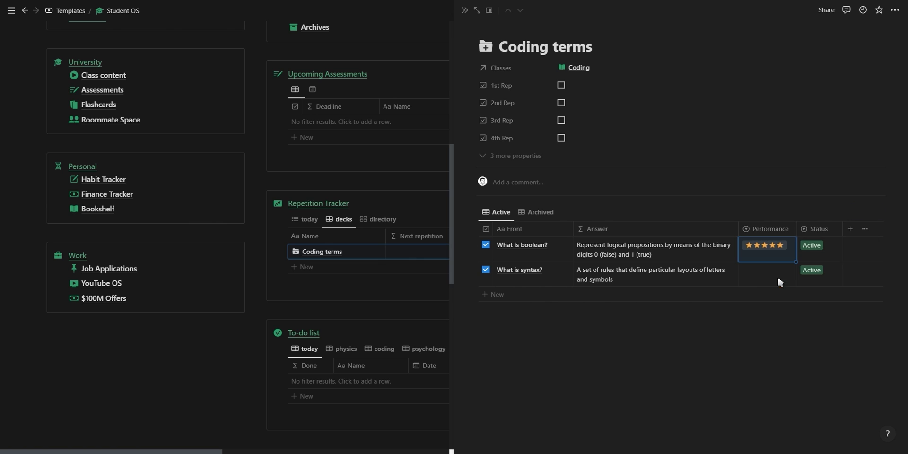
{"action": "left_click", "coordinate": [762, 271]}
{"action": "left_click", "coordinate": [780, 313]}
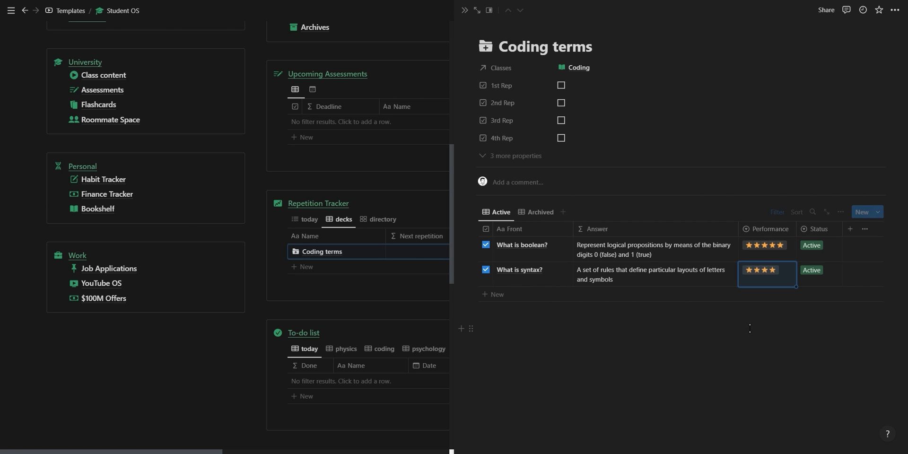
Step: Hide the answers of both flashcards again and close the Coding terms deck
{"action": "left_click", "coordinate": [486, 269]}
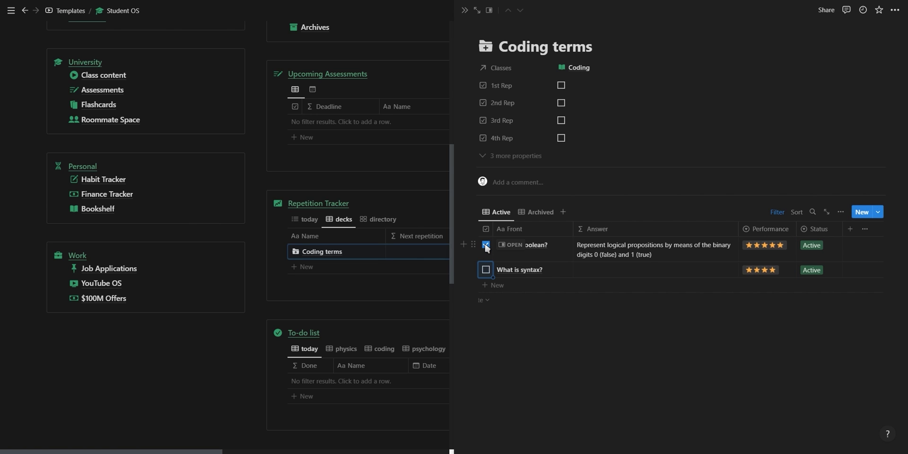
{"action": "left_click", "coordinate": [486, 245]}
{"action": "left_click", "coordinate": [464, 11]}
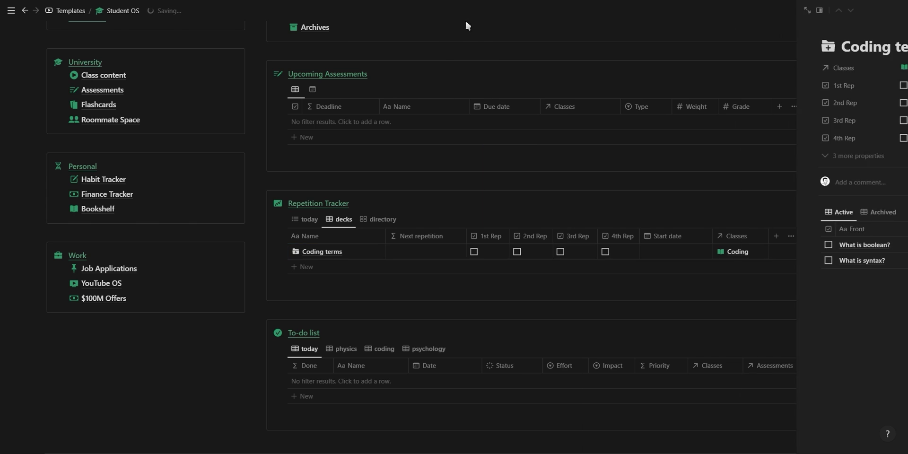
Step: Set the Coding terms deck's start date to November 28, 2022 in the Repetition Tracker
{"action": "left_click", "coordinate": [656, 252]}
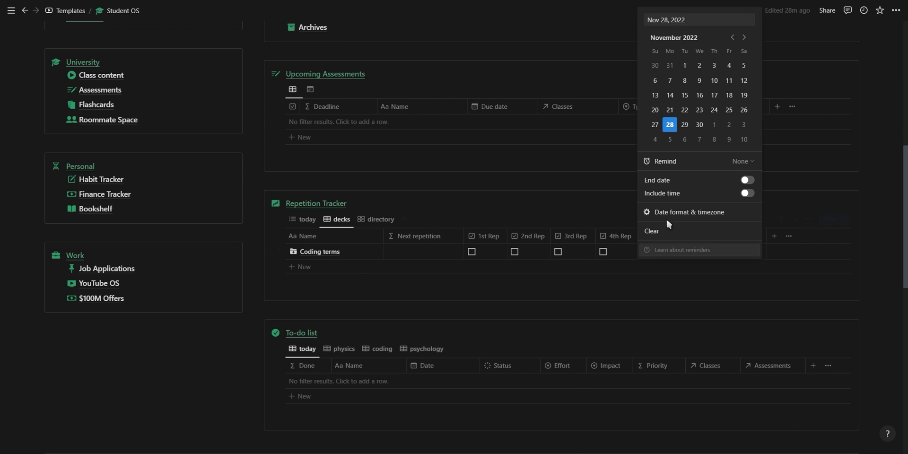
{"action": "left_click", "coordinate": [670, 125]}
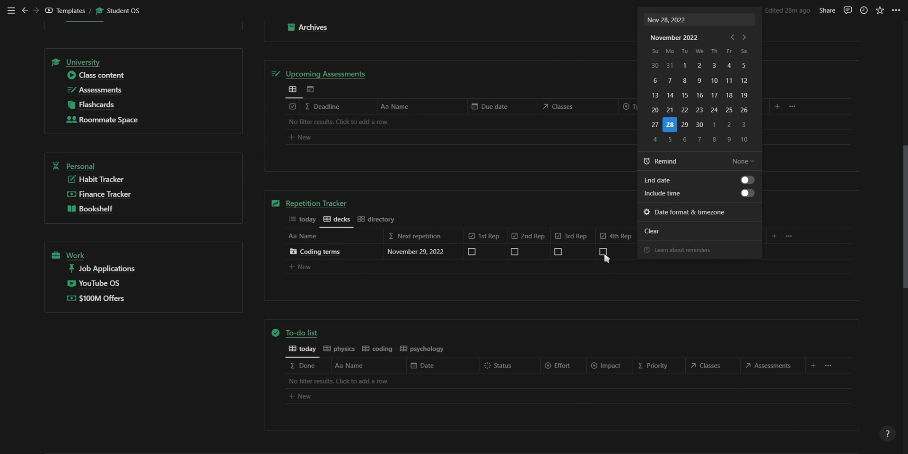
{"action": "key", "text": "Escape"}
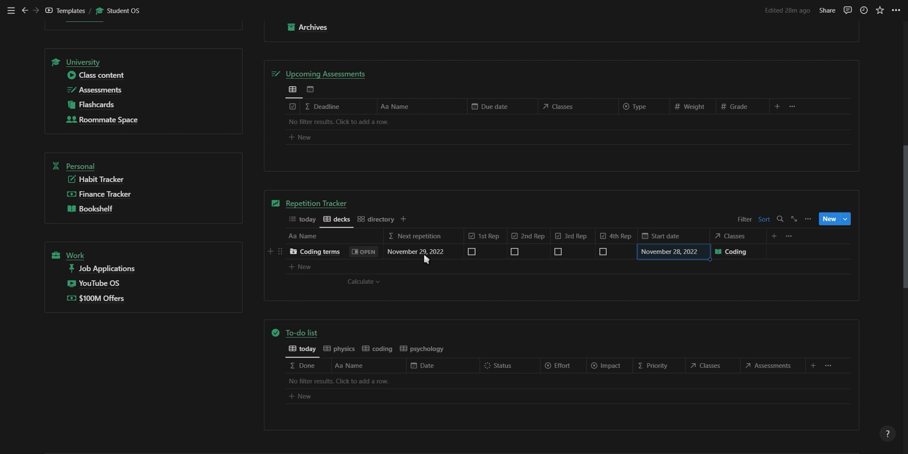
Step: Mark the 1st, 2nd, 3rd and 4th repetitions of the Coding terms deck as done
{"action": "left_click", "coordinate": [471, 251]}
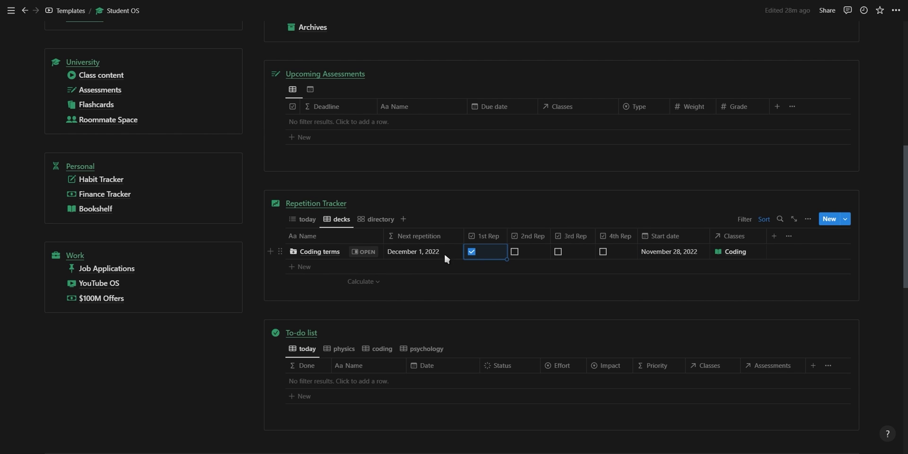
{"action": "left_click", "coordinate": [516, 253]}
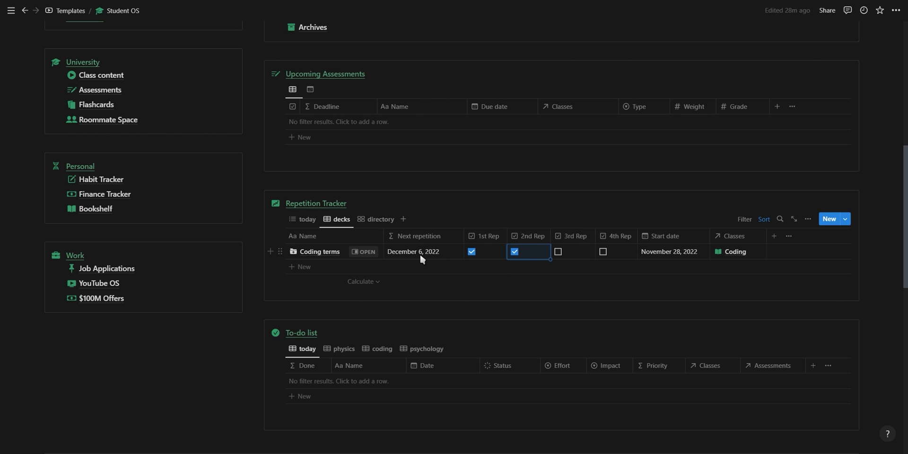
{"action": "left_click", "coordinate": [557, 253]}
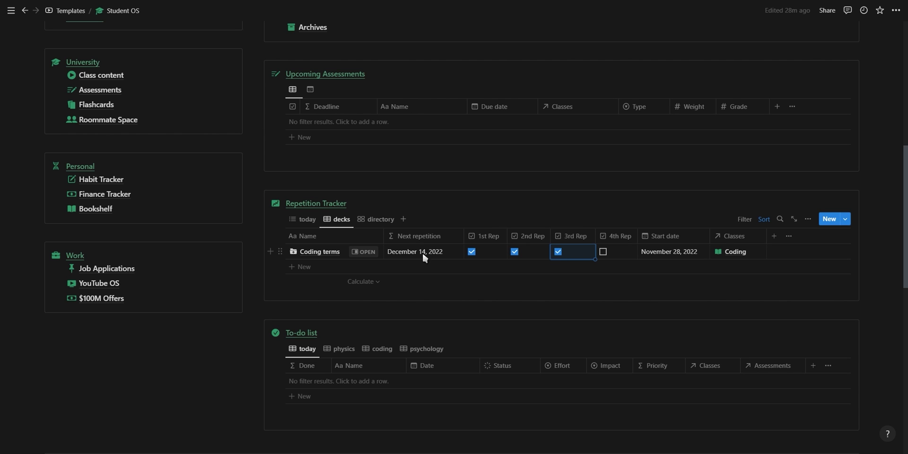
{"action": "left_click", "coordinate": [604, 252]}
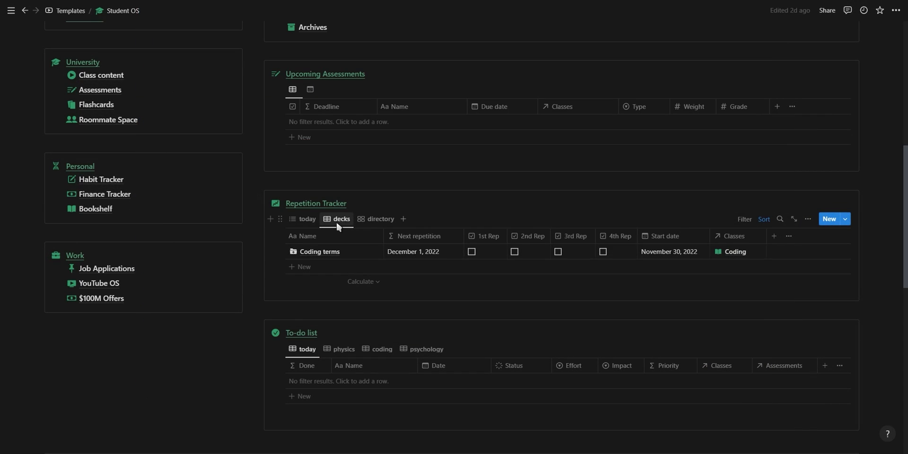
Step: View the Repetition Tracker's decks for today and its directory
{"action": "left_click", "coordinate": [307, 218]}
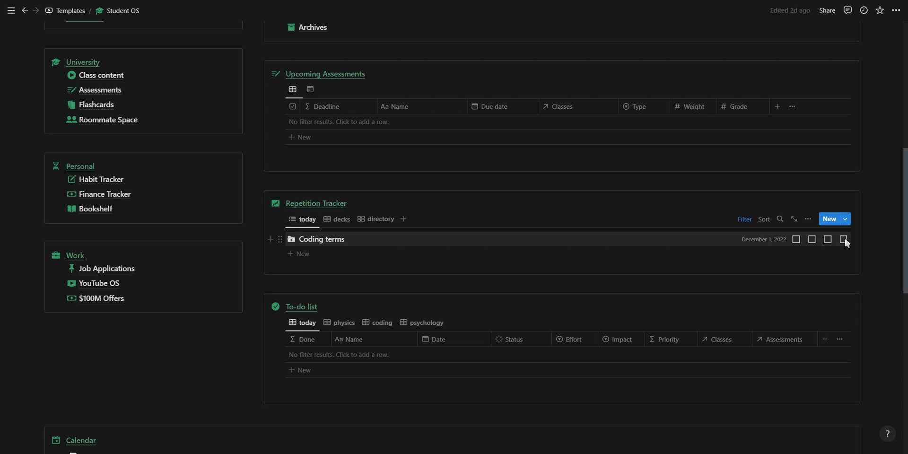
{"action": "left_click", "coordinate": [371, 216]}
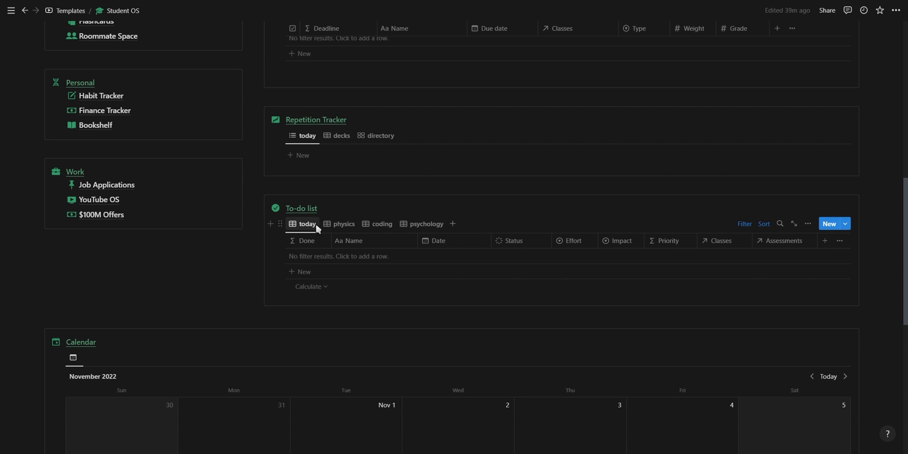
Step: Look through the To-do list's physics, coding and psychology views and examine the psychology view's class filter
{"action": "left_click", "coordinate": [344, 227]}
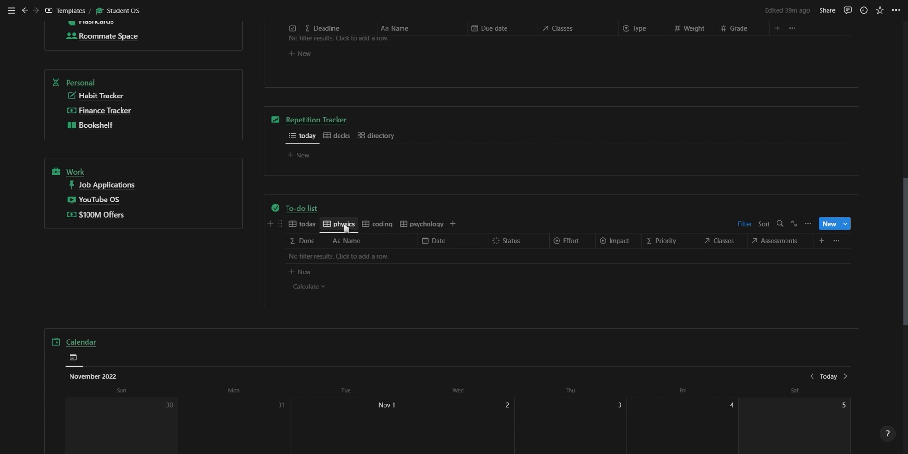
{"action": "left_click", "coordinate": [377, 221]}
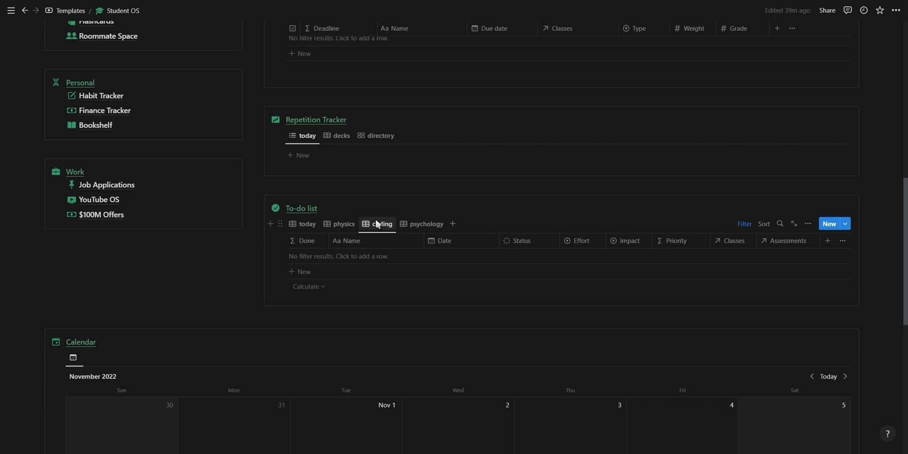
{"action": "left_click", "coordinate": [414, 222]}
{"action": "left_click", "coordinate": [754, 220]}
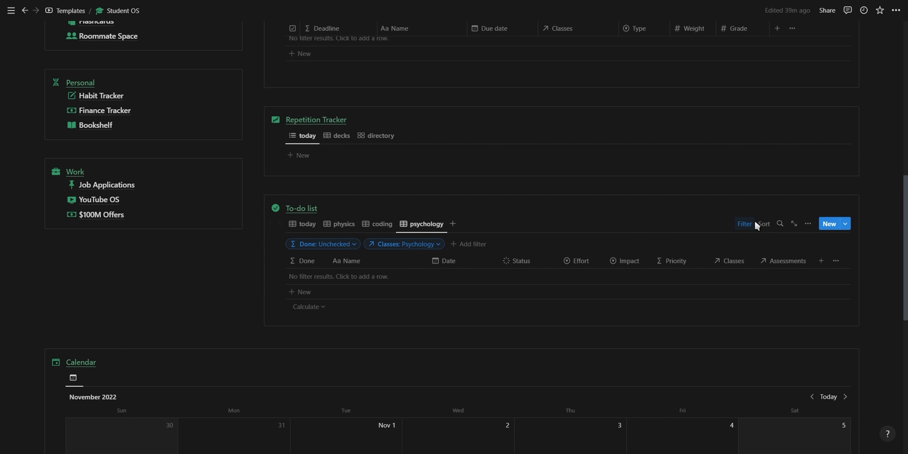
{"action": "left_click", "coordinate": [424, 242]}
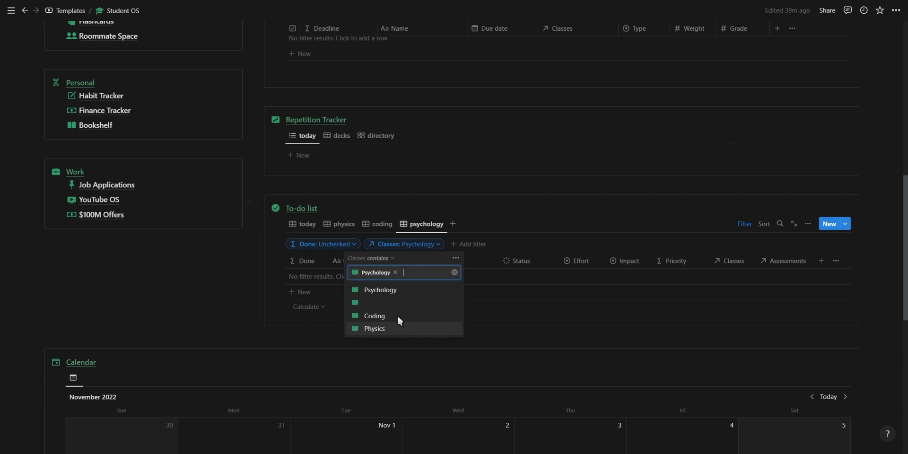
{"action": "left_click", "coordinate": [744, 224]}
Step: Add a task named "New task" to the To-do list's today view and set its status to In progress
{"action": "left_click", "coordinate": [304, 223]}
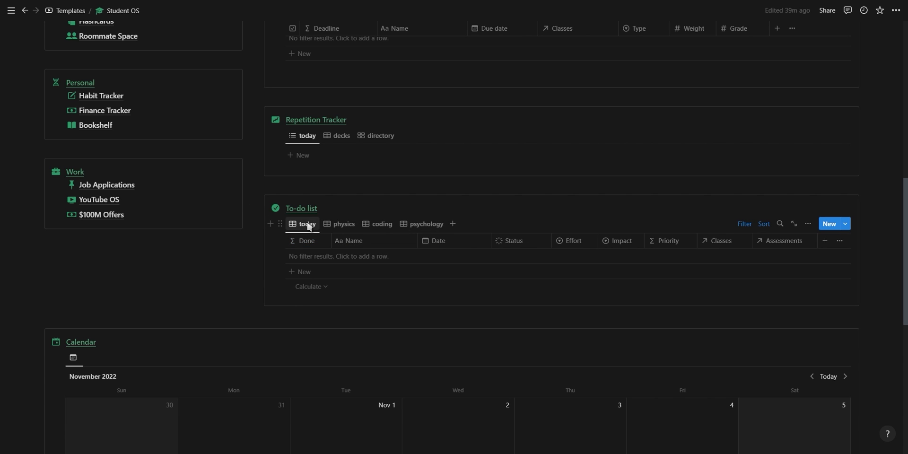
{"action": "left_click", "coordinate": [360, 259]}
{"action": "type", "text": "New task"}
{"action": "key", "text": "Return"}
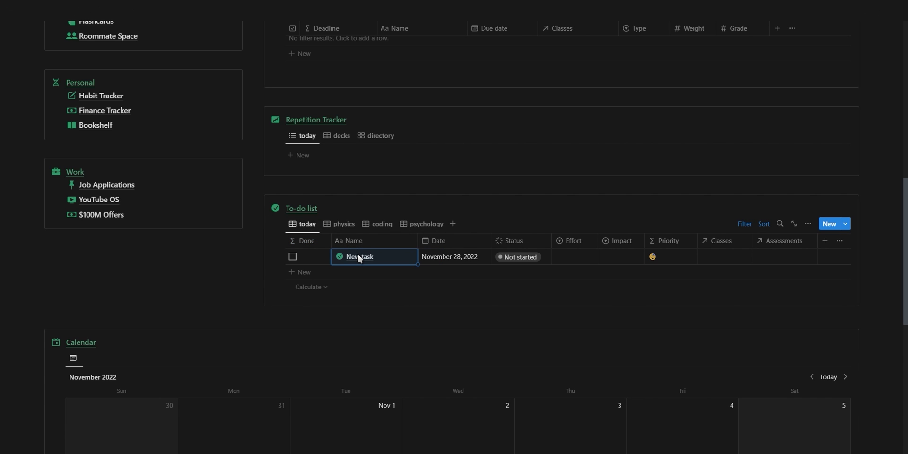
{"action": "left_click", "coordinate": [520, 257]}
{"action": "left_click", "coordinate": [525, 306]}
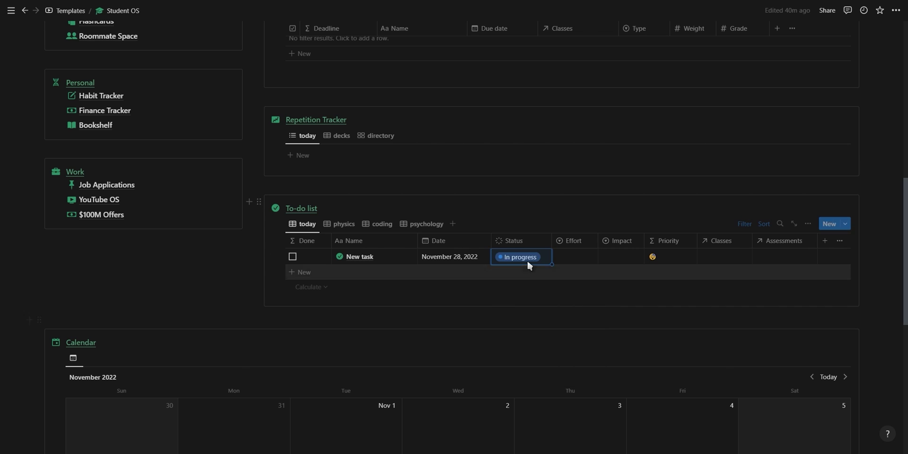
Step: Link New task to the Coding class and the Code project assessment
{"action": "left_click", "coordinate": [723, 257]}
{"action": "left_click", "coordinate": [719, 301]}
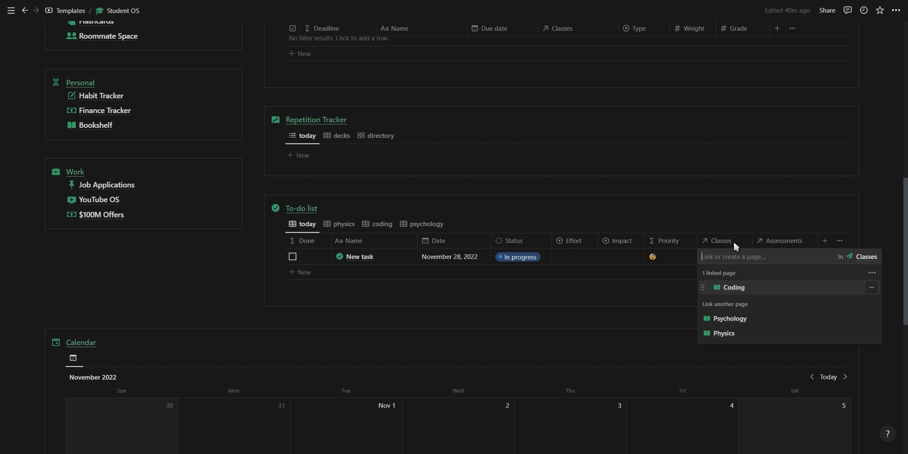
{"action": "left_click", "coordinate": [733, 241]}
{"action": "left_click", "coordinate": [774, 257]}
{"action": "left_click", "coordinate": [770, 285]}
{"action": "left_click", "coordinate": [777, 243]}
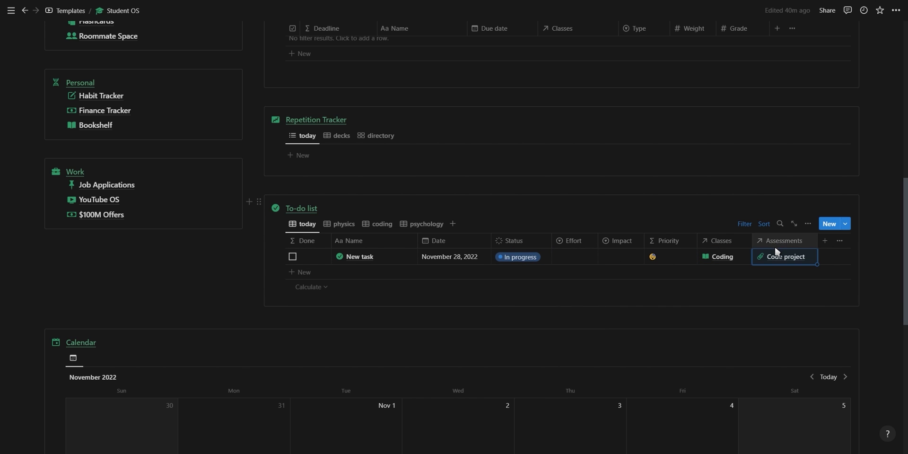
Step: Try the Completed status on New task and return it to In progress
{"action": "left_click", "coordinate": [535, 263]}
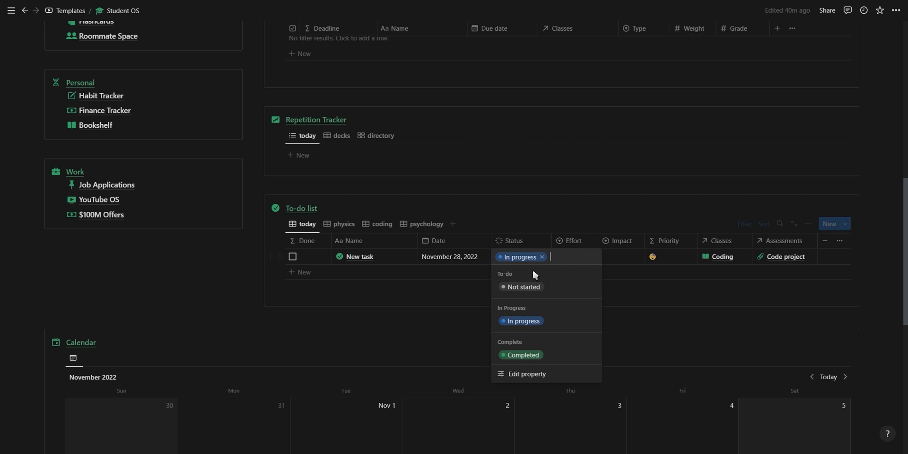
{"action": "left_click", "coordinate": [525, 352]}
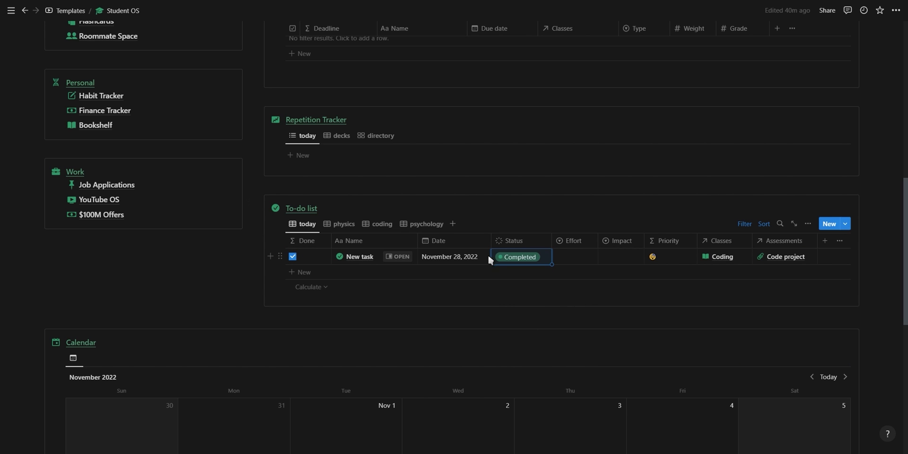
{"action": "left_click", "coordinate": [520, 257]}
{"action": "left_click", "coordinate": [523, 319]}
Step: Rate New task with Low effort and High impact
{"action": "left_click", "coordinate": [574, 256]}
{"action": "left_click", "coordinate": [588, 283]}
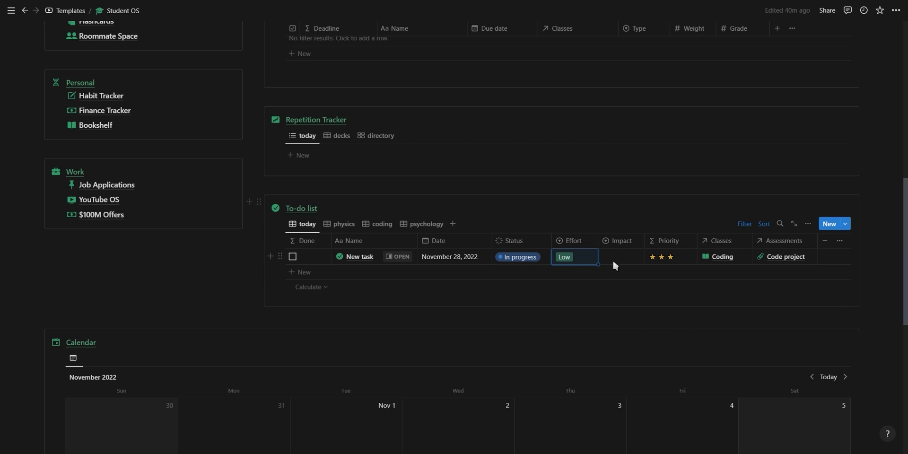
{"action": "left_click", "coordinate": [613, 262]}
{"action": "left_click", "coordinate": [635, 311]}
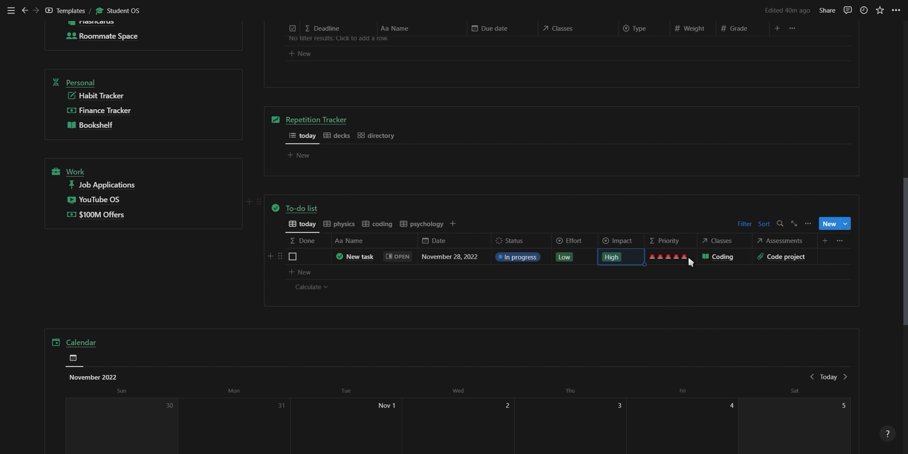
Step: Try Medium as New task's effort and settle on High
{"action": "left_click", "coordinate": [584, 257]}
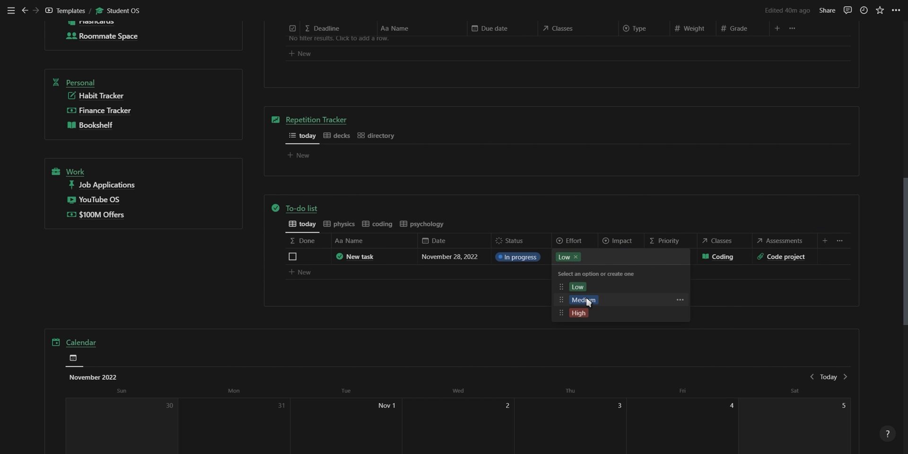
{"action": "left_click", "coordinate": [583, 300]}
{"action": "left_click", "coordinate": [596, 257]}
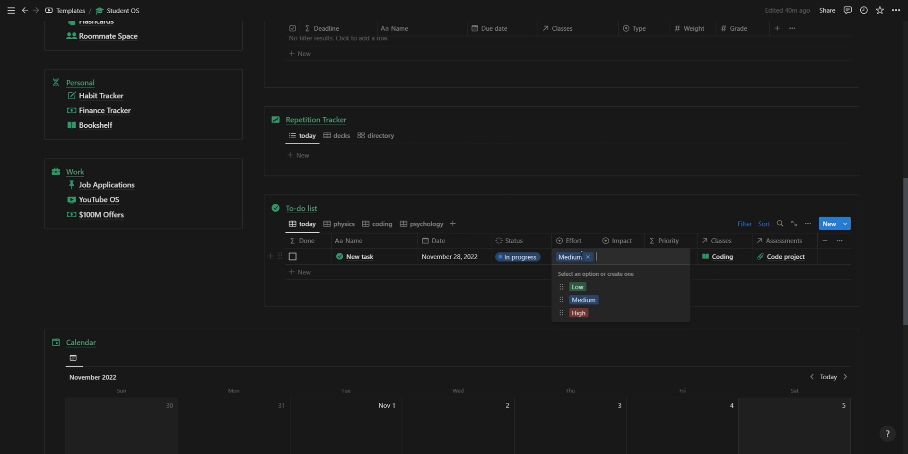
{"action": "left_click", "coordinate": [583, 314]}
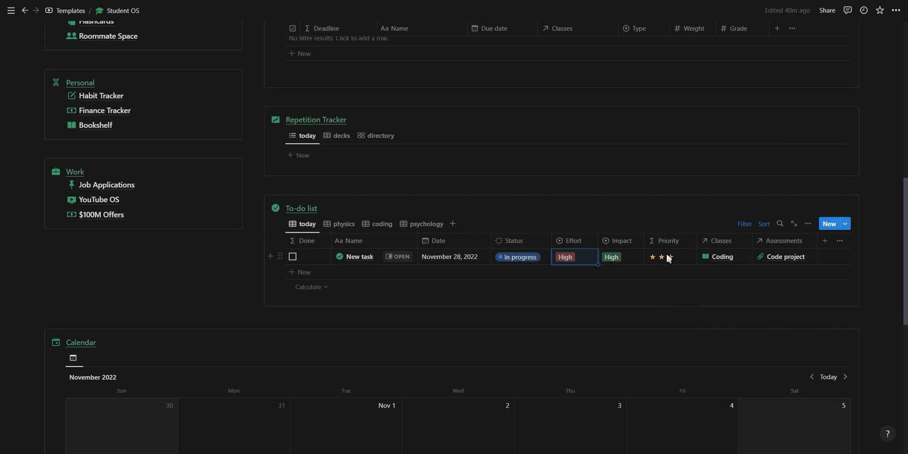
Step: Try Medium as New task's impact and settle on Low
{"action": "left_click", "coordinate": [620, 258]}
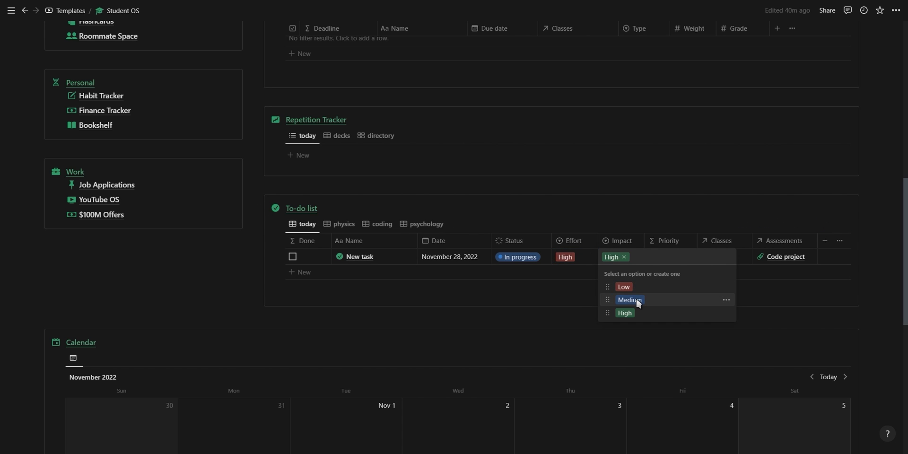
{"action": "key", "text": "Return"}
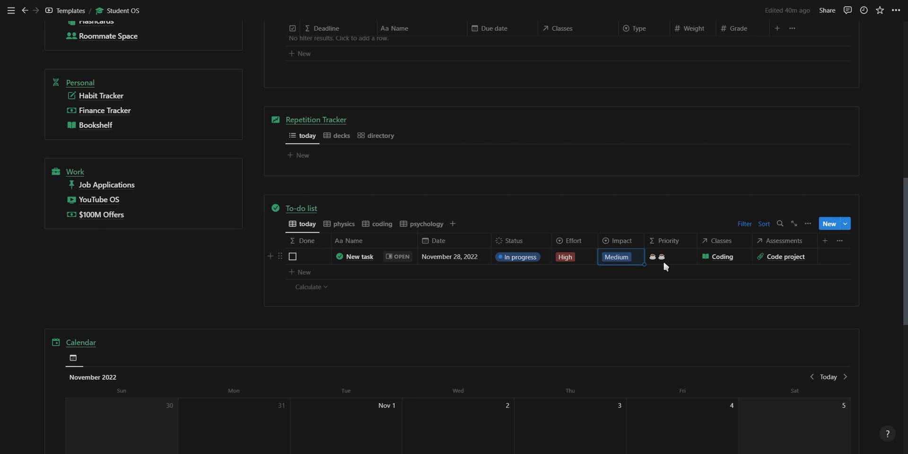
{"action": "left_click", "coordinate": [629, 260]}
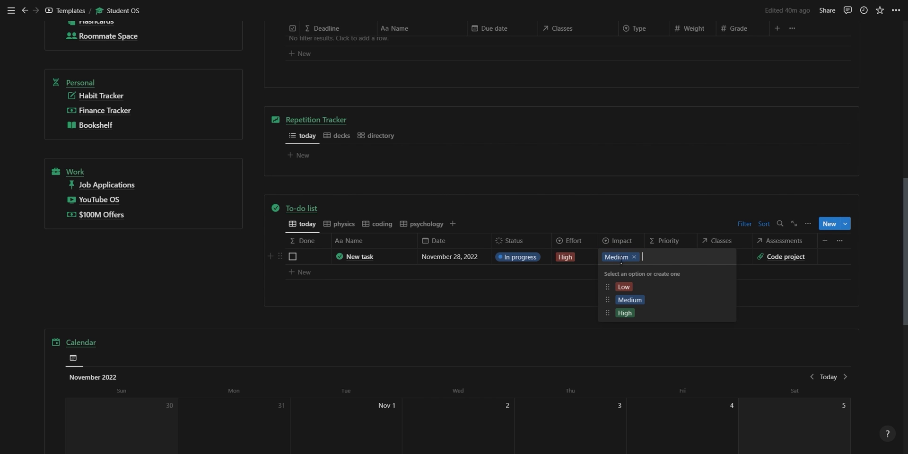
{"action": "left_click", "coordinate": [631, 285]}
Step: Extend New task in the calendar to span November 28 to 30 and move it to December 1 to 3
{"action": "scroll", "coordinate": [557, 273], "scroll_direction": "down", "scroll_amount": 7}
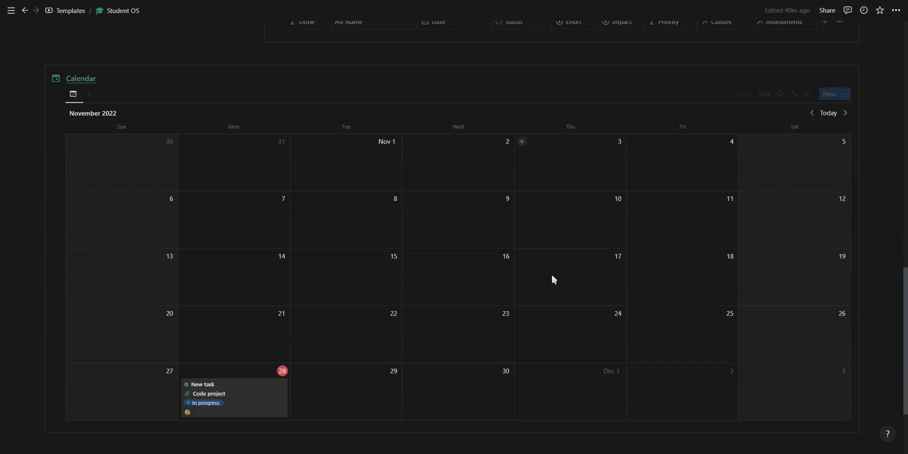
{"action": "left_click_drag", "start_coordinate": [283, 277], "coordinate": [506, 276]}
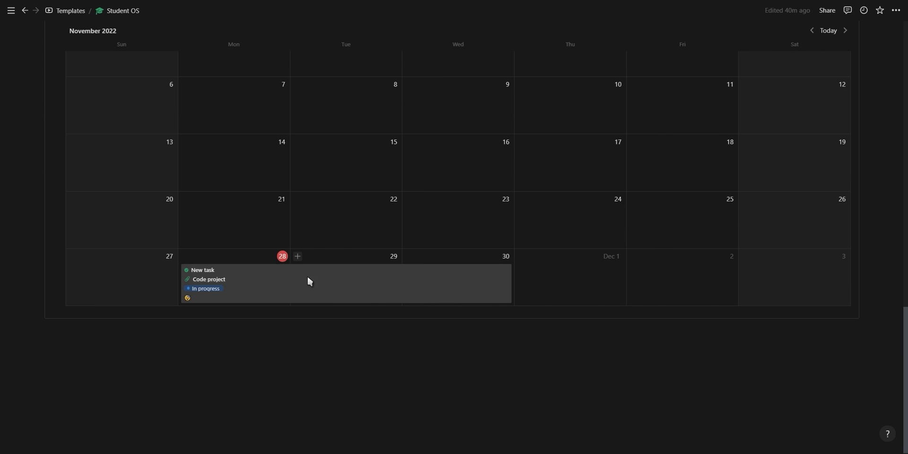
{"action": "left_click_drag", "start_coordinate": [258, 284], "coordinate": [584, 274]}
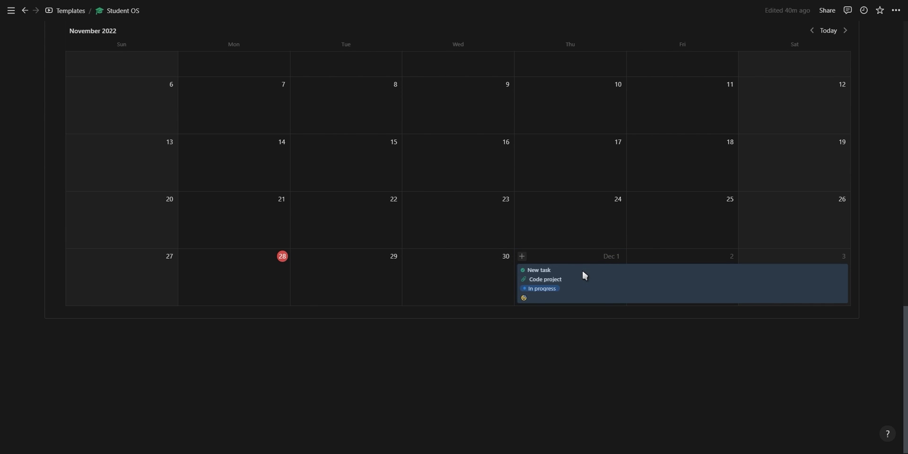
Step: Create a calendar entry named Another task on November 30, 2022
{"action": "left_click", "coordinate": [409, 256]}
{"action": "type", "text": "Another "}
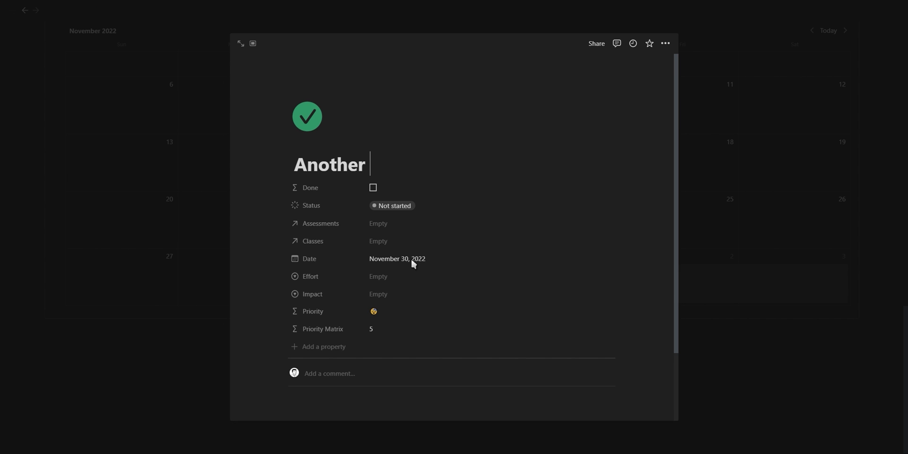
{"action": "type", "text": "task"}
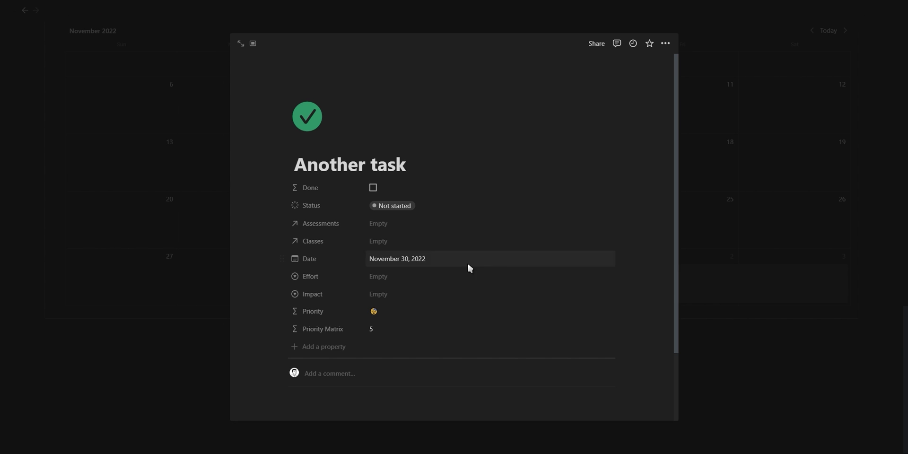
{"action": "left_click", "coordinate": [839, 263]}
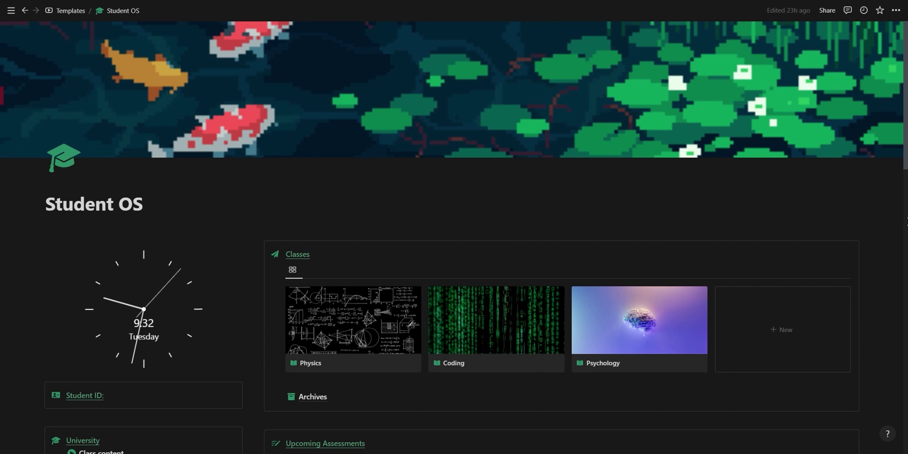
Step: Open Class content and add a New notes entry with the Study group class mode
{"action": "scroll", "coordinate": [600, 241], "scroll_direction": "down", "scroll_amount": 4}
{"action": "left_click", "coordinate": [185, 285]}
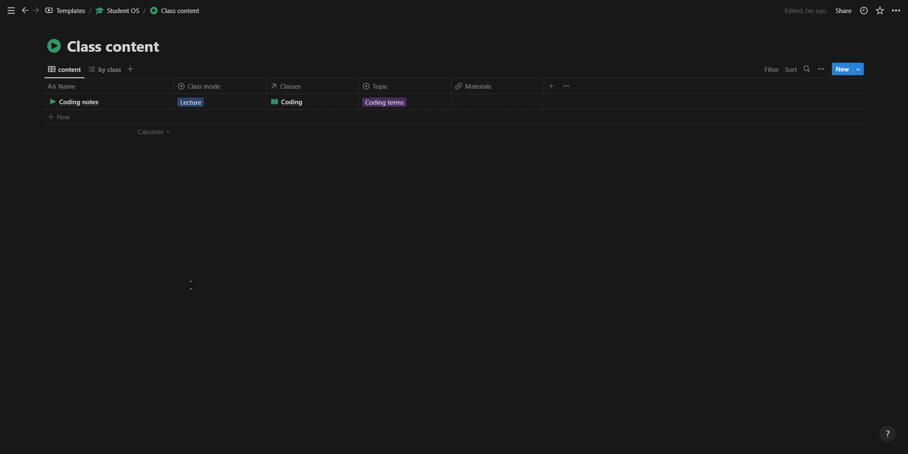
{"action": "left_click", "coordinate": [250, 118]}
{"action": "left_click", "coordinate": [239, 120]}
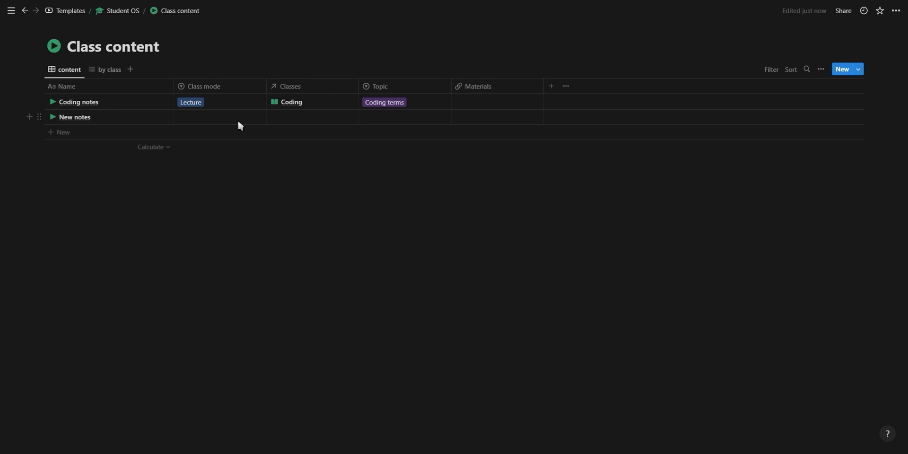
{"action": "left_click", "coordinate": [242, 184]}
Step: Link New notes to the Coding class and set its topic to Computer stuff
{"action": "left_click", "coordinate": [284, 118]}
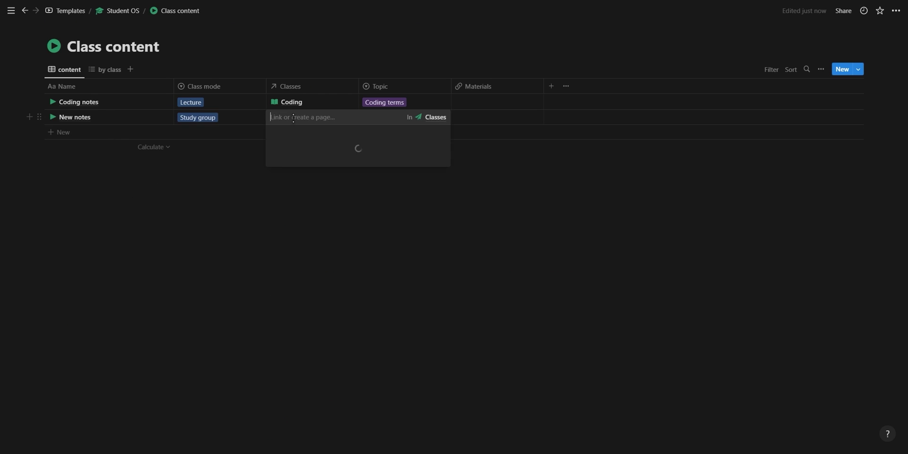
{"action": "left_click", "coordinate": [325, 100]}
{"action": "left_click", "coordinate": [376, 117]}
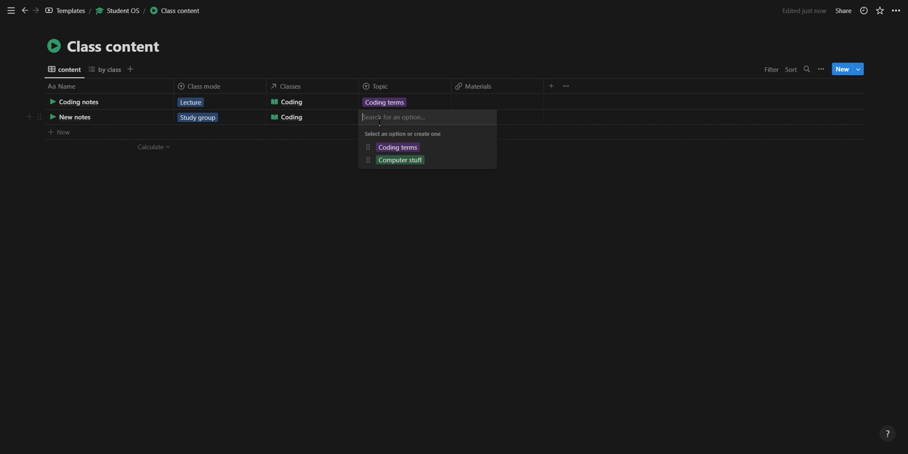
{"action": "left_click", "coordinate": [399, 159]}
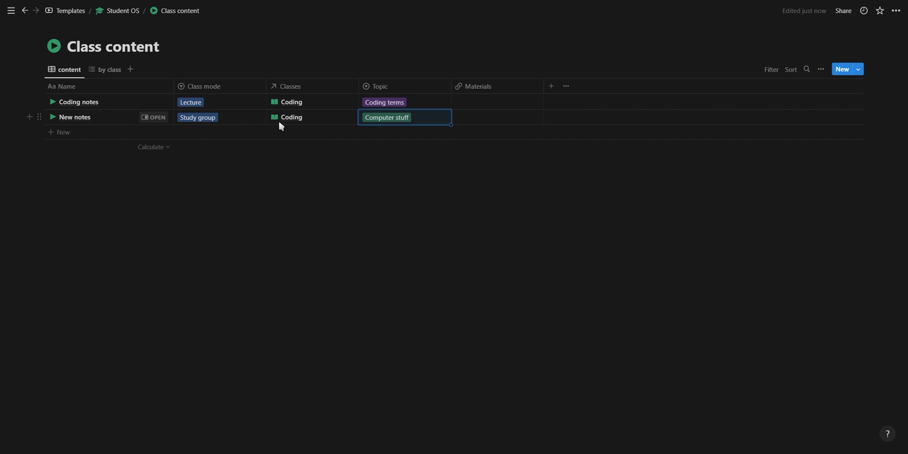
Step: Open the New notes page, add three blank bullets under Notes and close the page
{"action": "left_click", "coordinate": [163, 117]}
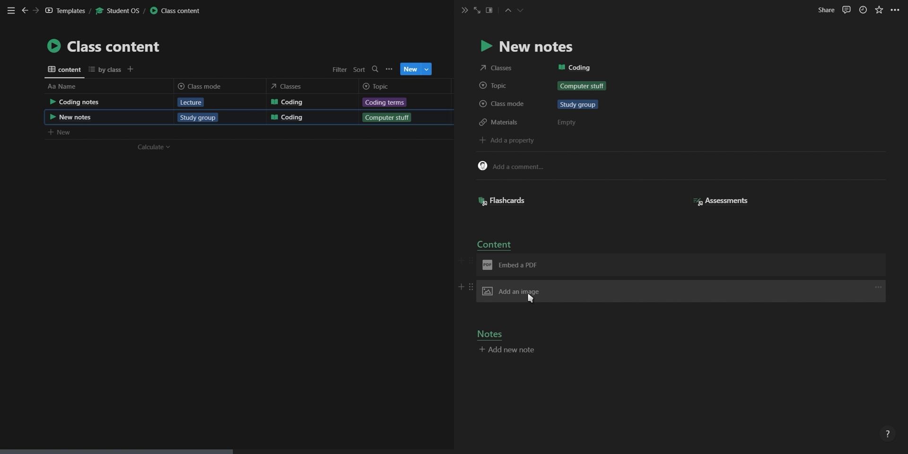
{"action": "left_click", "coordinate": [515, 350]}
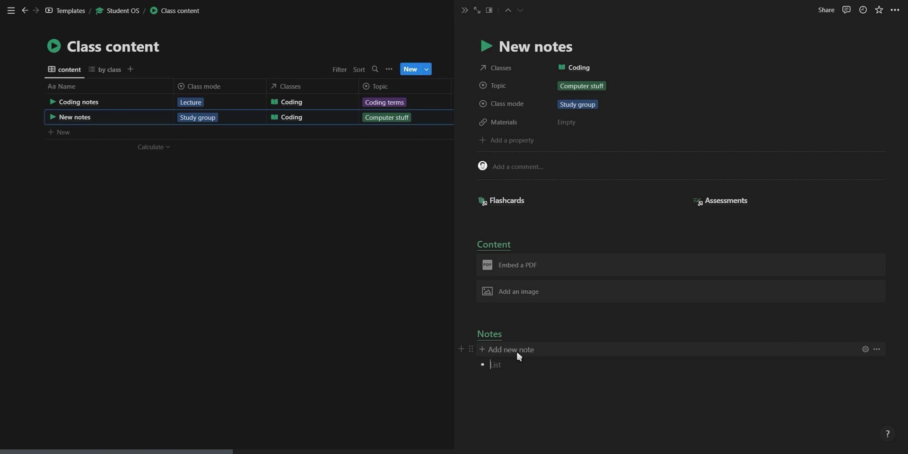
{"action": "left_click", "coordinate": [517, 352]}
{"action": "left_click", "coordinate": [517, 352]}
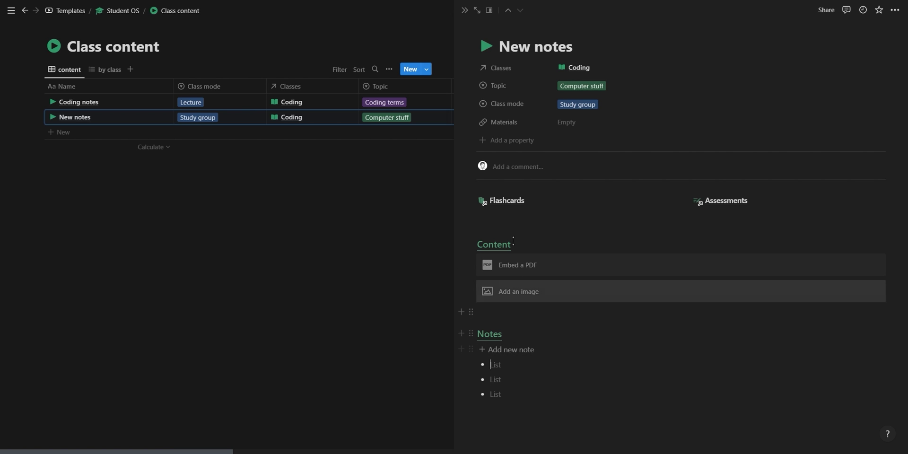
{"action": "left_click", "coordinate": [464, 11]}
Step: View the class content by class, expand the Coding group and return to Student OS
{"action": "left_click", "coordinate": [106, 69]}
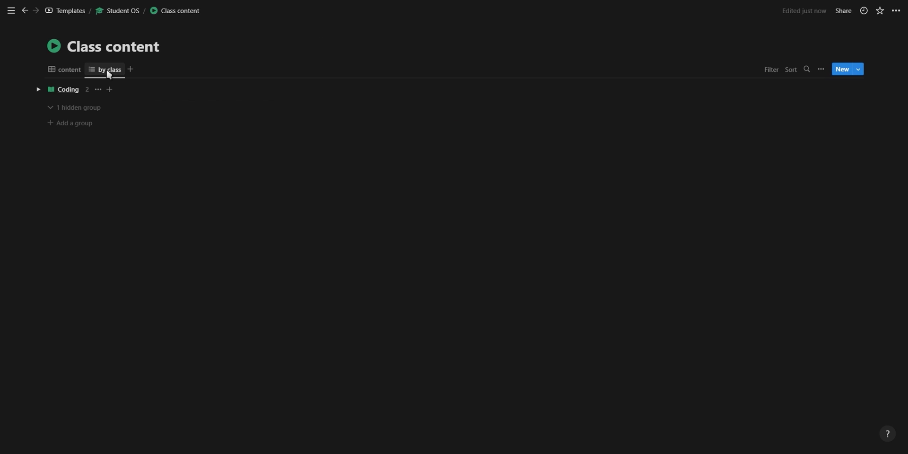
{"action": "left_click", "coordinate": [38, 90]}
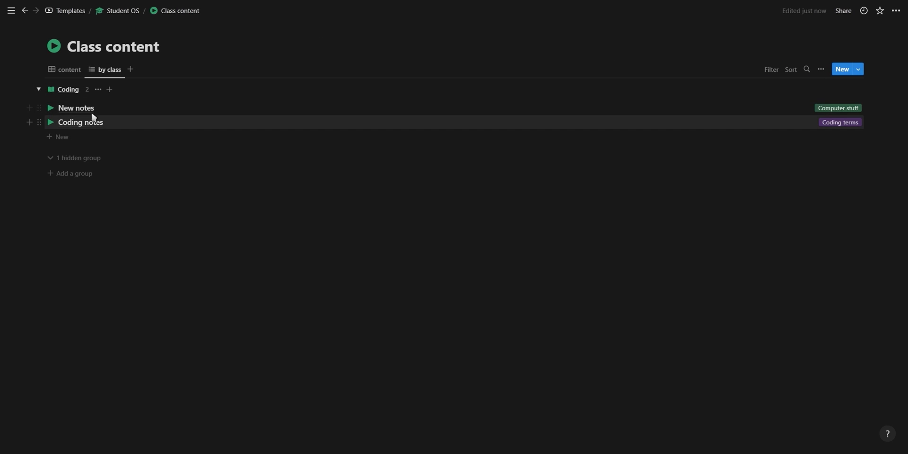
{"action": "key", "text": "ctrl+["}
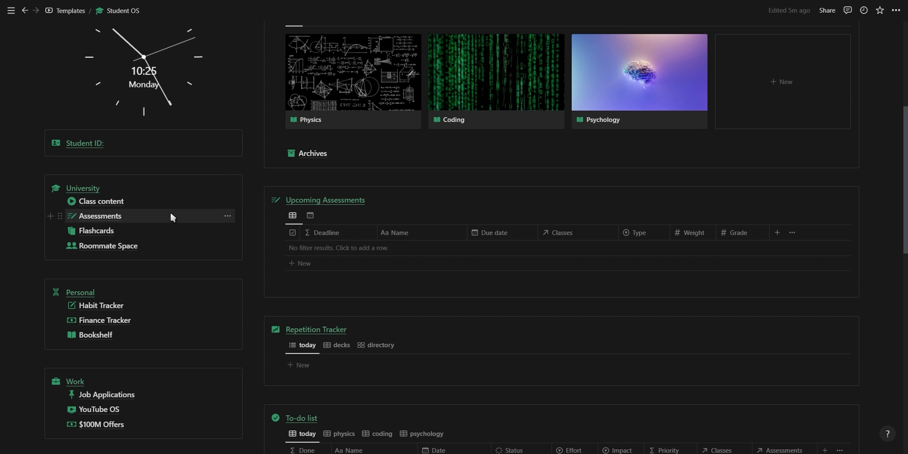
Step: Examine the grades and weights in the Assessments database and return to Student OS
{"action": "left_click", "coordinate": [100, 216]}
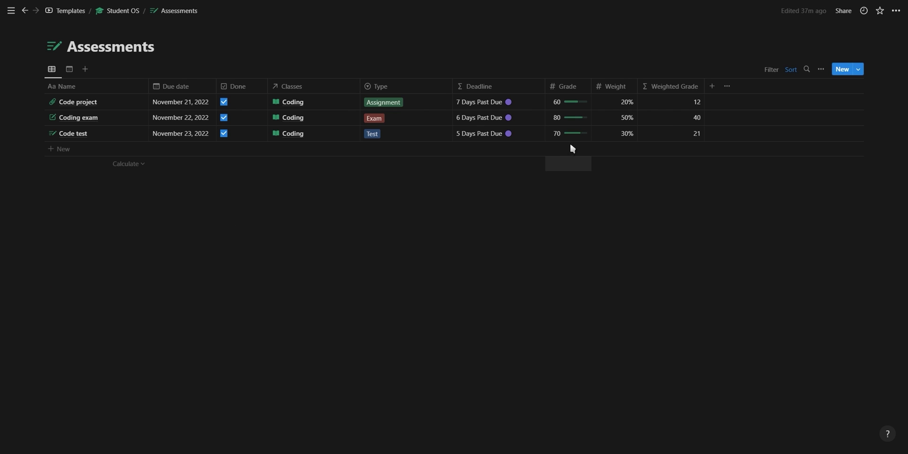
{"action": "left_click", "coordinate": [123, 15]}
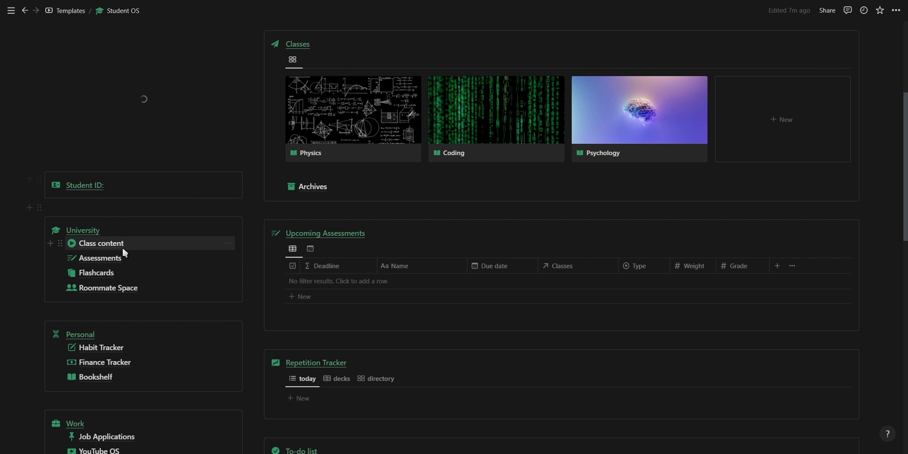
Step: Open the university Flashcards page and look through its Classes, Decks and Flashcards entries
{"action": "left_click", "coordinate": [120, 274]}
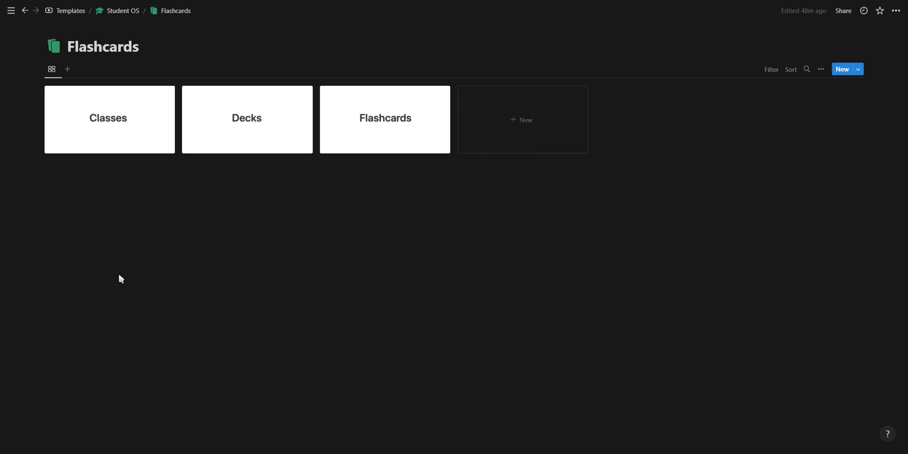
{"action": "left_click", "coordinate": [112, 138]}
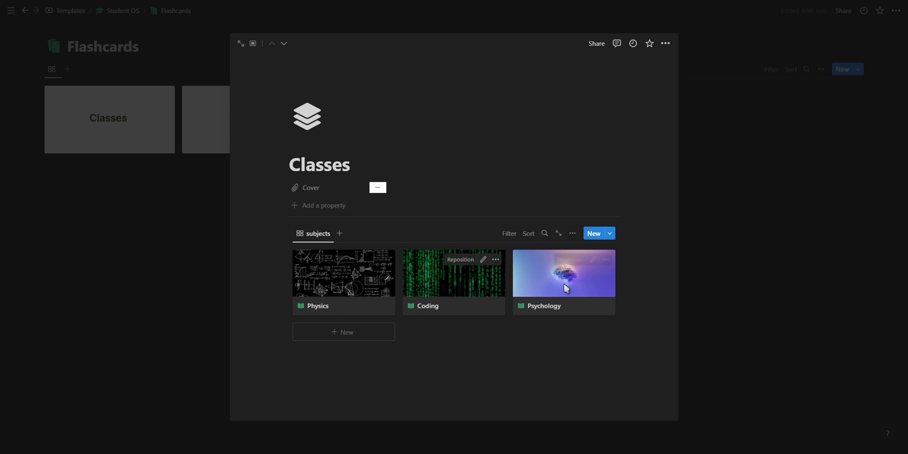
{"action": "left_click", "coordinate": [283, 43]}
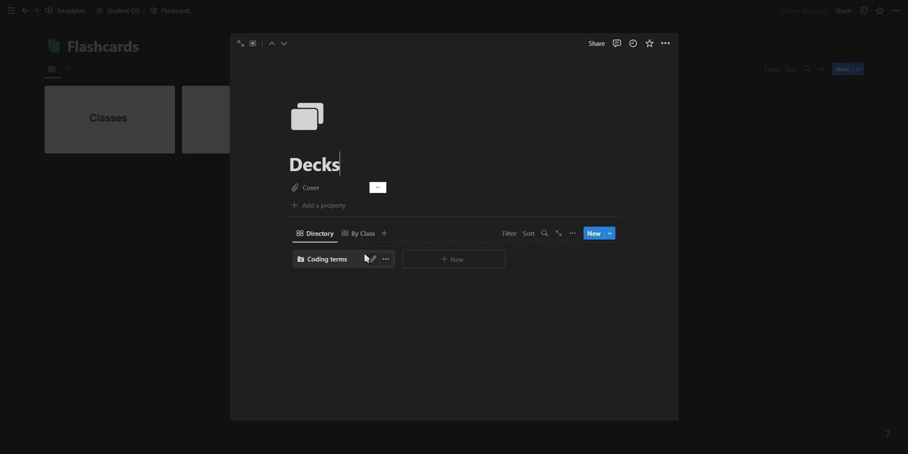
{"action": "left_click", "coordinate": [284, 42]}
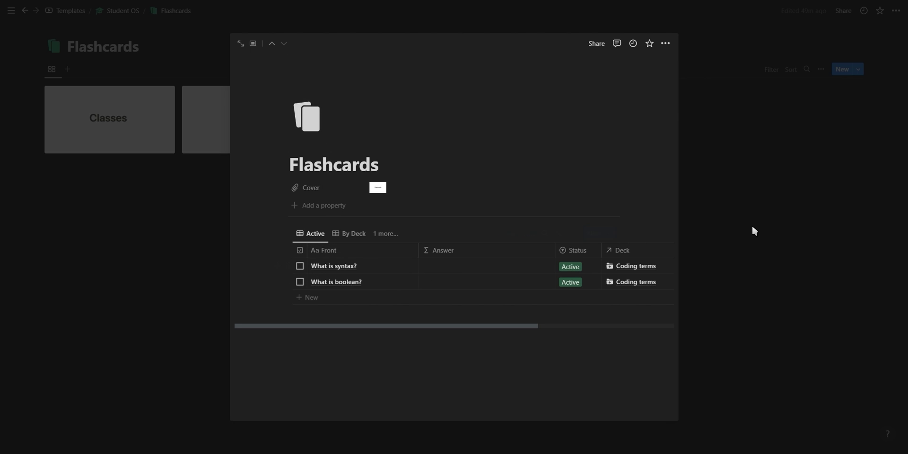
{"action": "key", "text": "Escape"}
Step: Go to Roommate Space and check off the two $1000 rent shares
{"action": "left_click", "coordinate": [113, 10]}
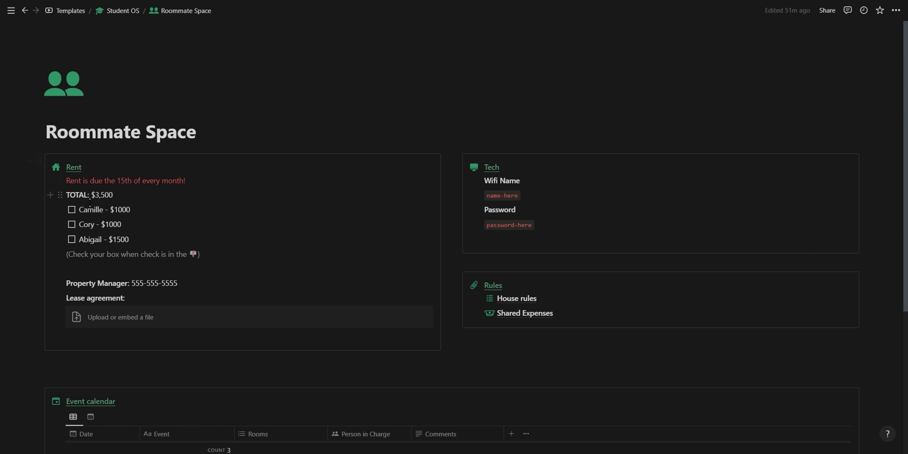
{"action": "left_click", "coordinate": [71, 211]}
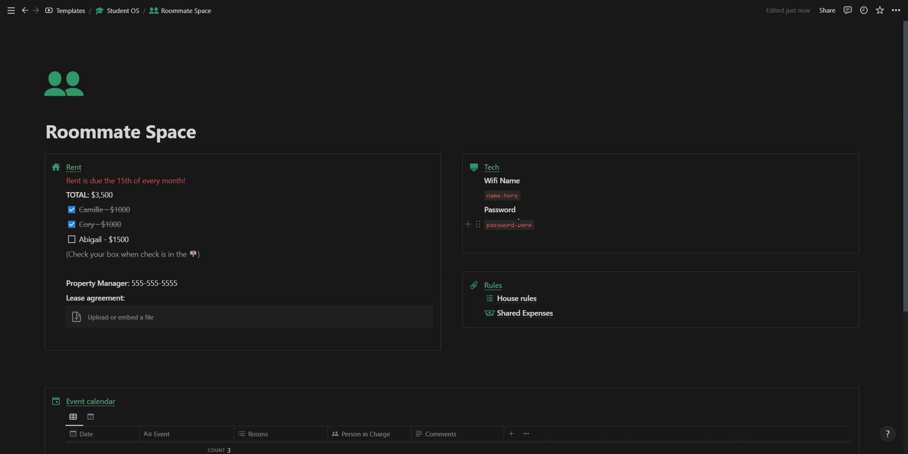
Step: Look through the House rules sections and return to Roommate Space
{"action": "left_click", "coordinate": [516, 298]}
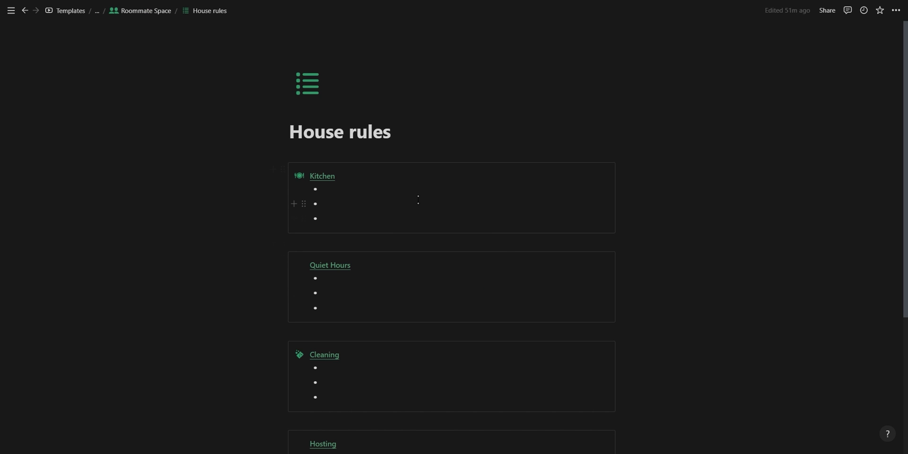
{"action": "scroll", "coordinate": [418, 200], "scroll_direction": "down", "scroll_amount": 5}
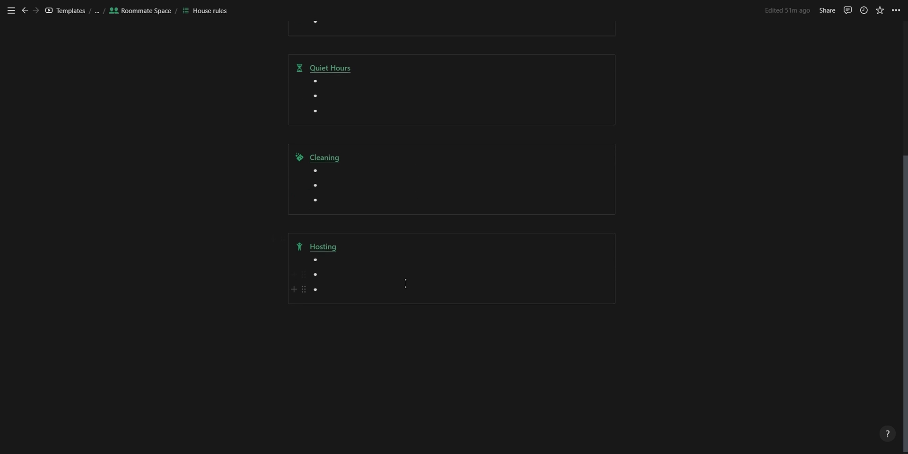
{"action": "scroll", "coordinate": [405, 283], "scroll_direction": "up", "scroll_amount": 5}
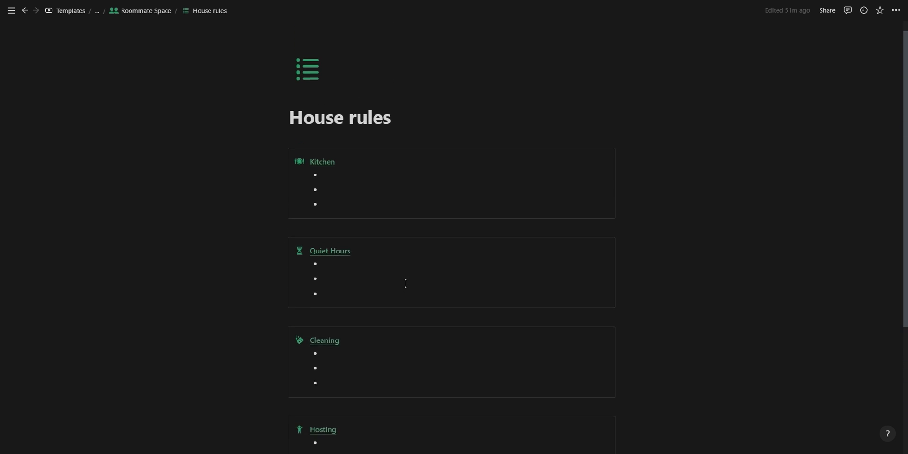
{"action": "left_click", "coordinate": [155, 11]}
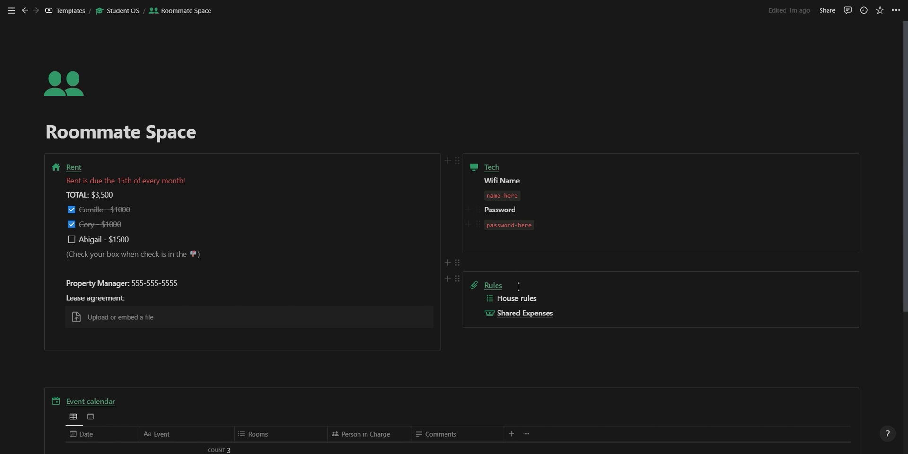
Step: Open Shared Expenses and inspect the Per Person formula of the Compost bin purchase without changing it
{"action": "left_click", "coordinate": [520, 312]}
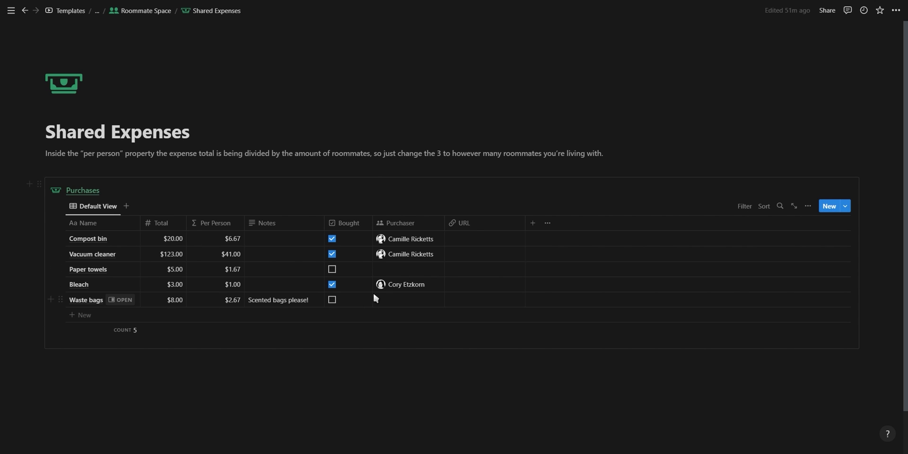
{"action": "left_click", "coordinate": [210, 241]}
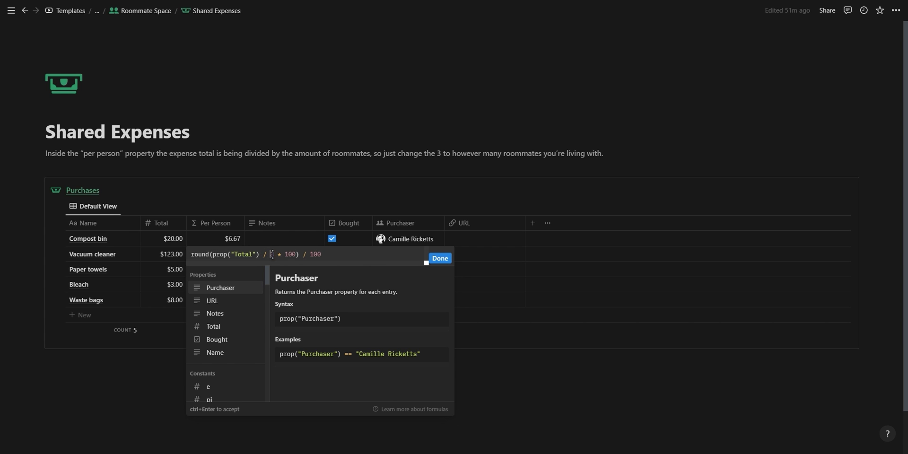
{"action": "key", "text": "Escape"}
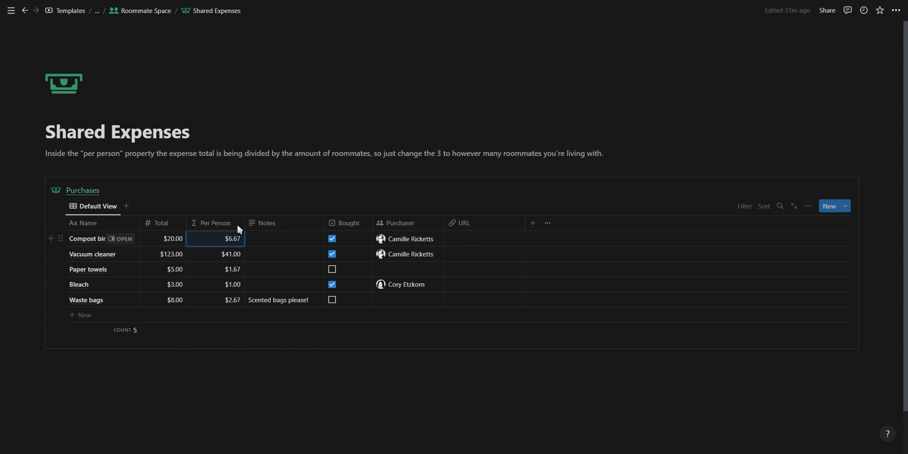
Step: Return to Roommate Space and add an event to the Event calendar from the Uni event template
{"action": "left_click", "coordinate": [132, 10]}
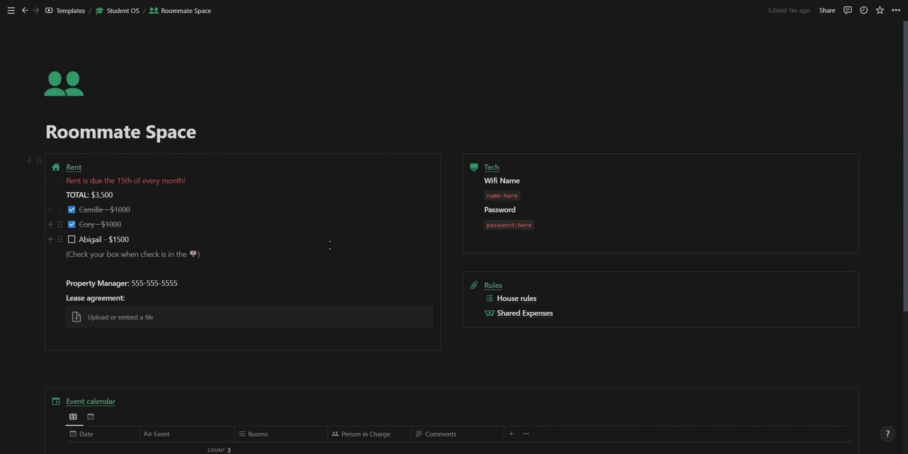
{"action": "scroll", "coordinate": [288, 269], "scroll_direction": "down", "scroll_amount": 3}
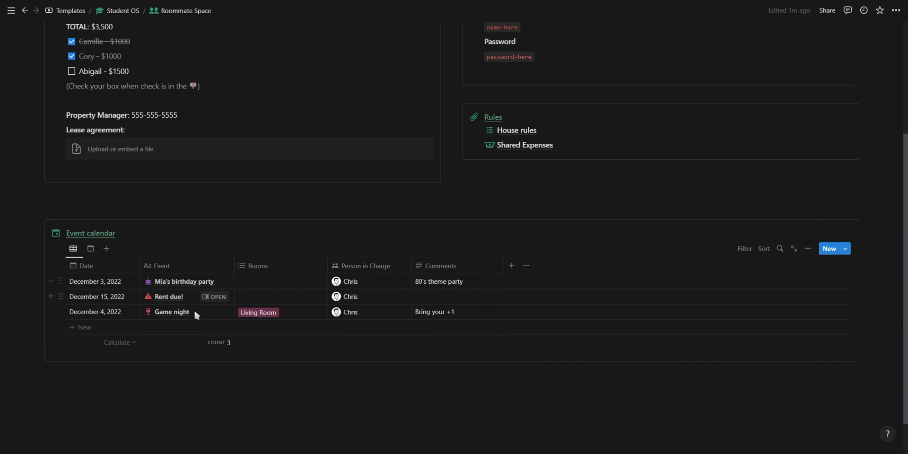
{"action": "left_click", "coordinate": [845, 249]}
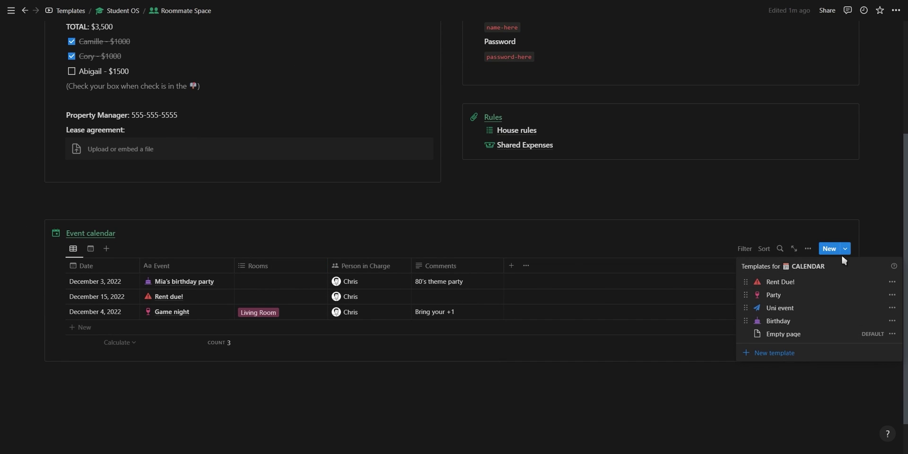
{"action": "left_click", "coordinate": [795, 309]}
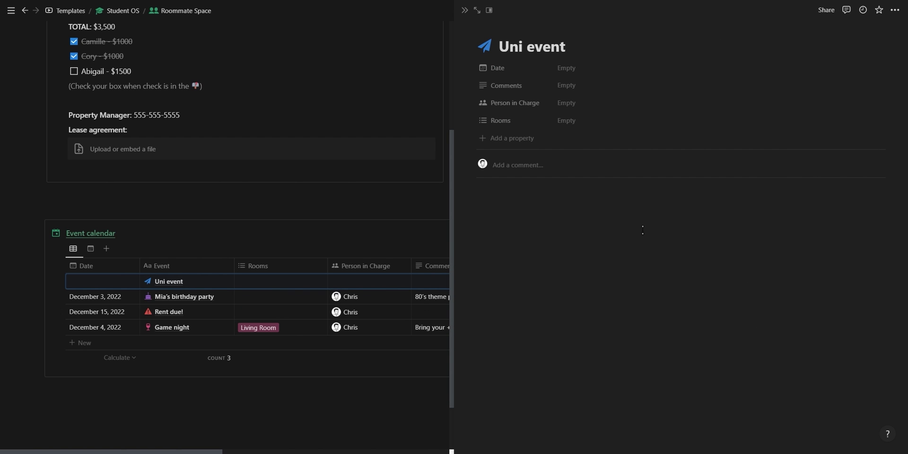
{"action": "left_click", "coordinate": [465, 10]}
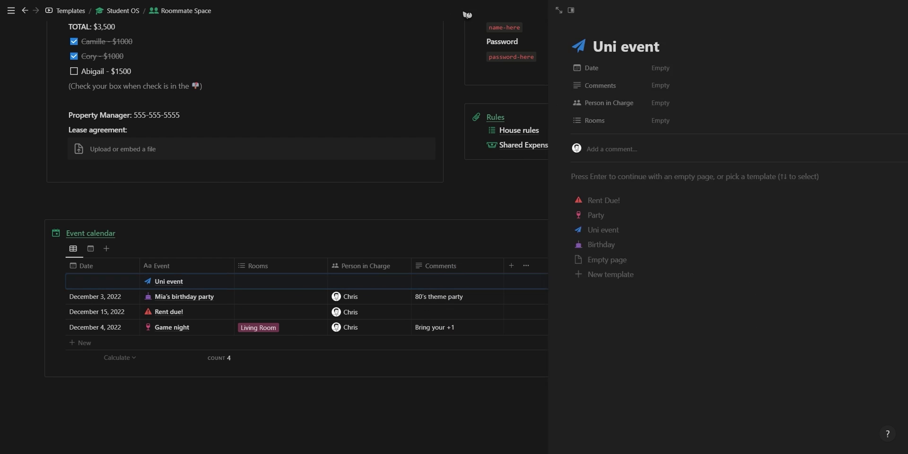
Step: Open the Habit Tracker from Student OS and create a Daily Journal entry on November 9
{"action": "left_click", "coordinate": [25, 10]}
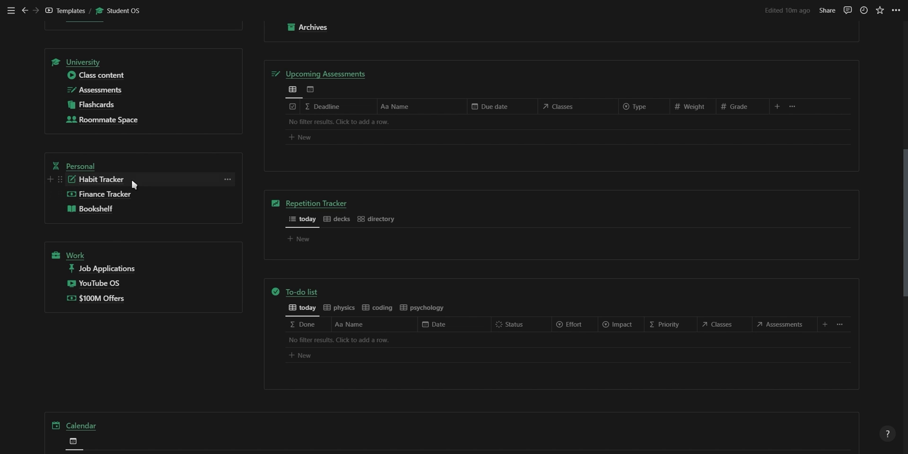
{"action": "left_click", "coordinate": [132, 180]}
{"action": "scroll", "coordinate": [138, 198], "scroll_direction": "down", "scroll_amount": 3}
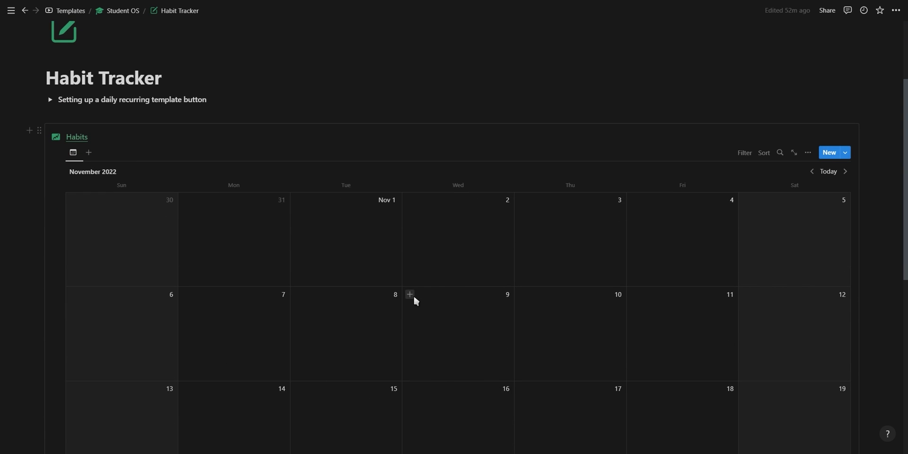
{"action": "left_click", "coordinate": [414, 297]}
{"action": "left_click", "coordinate": [413, 300]}
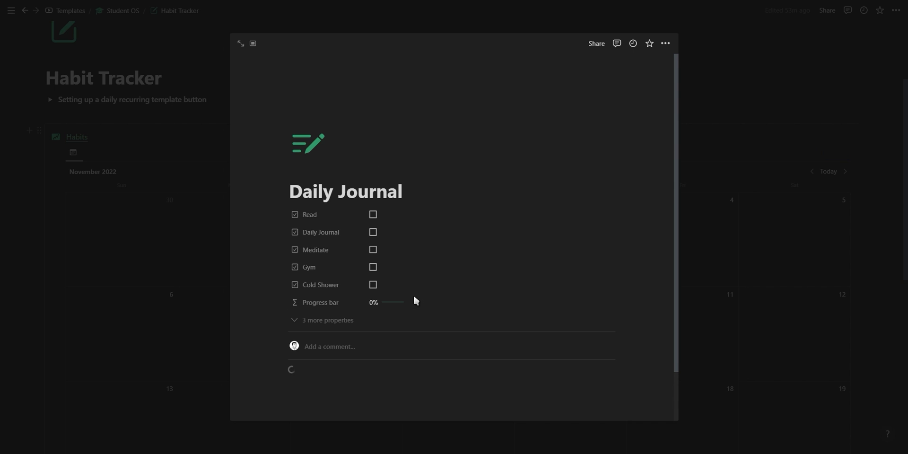
Step: Check off Read, Daily Journal, Meditate and Gym in the Daily Journal entry, and look through its journaling sections
{"action": "left_click", "coordinate": [399, 214]}
{"action": "left_click", "coordinate": [394, 231]}
{"action": "left_click", "coordinate": [392, 250]}
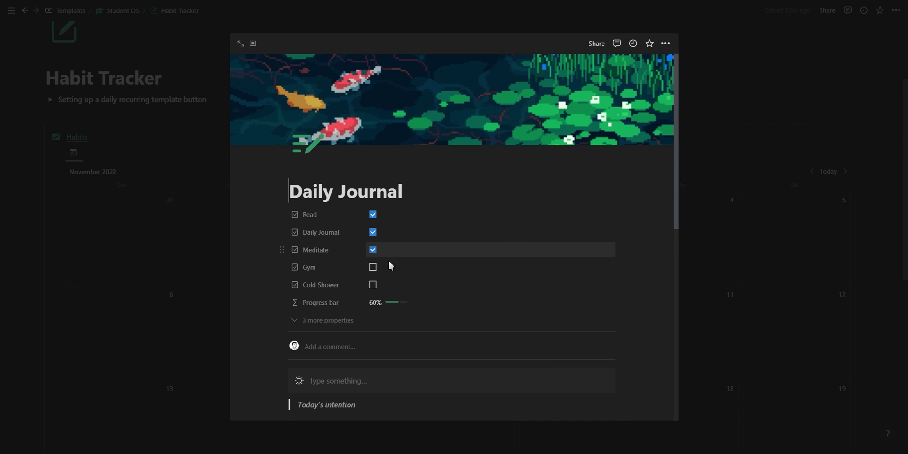
{"action": "left_click", "coordinate": [391, 267]}
{"action": "scroll", "coordinate": [404, 267], "scroll_direction": "down", "scroll_amount": 5}
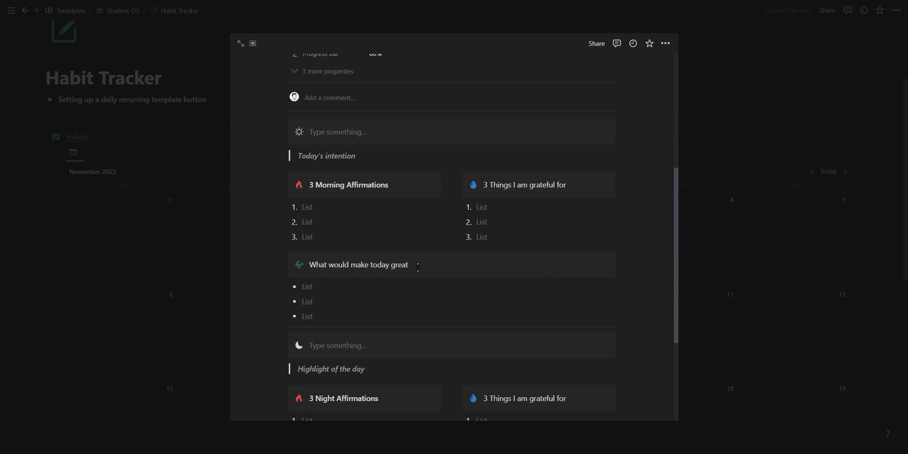
{"action": "scroll", "coordinate": [417, 268], "scroll_direction": "down", "scroll_amount": 3}
{"action": "left_click", "coordinate": [763, 282]}
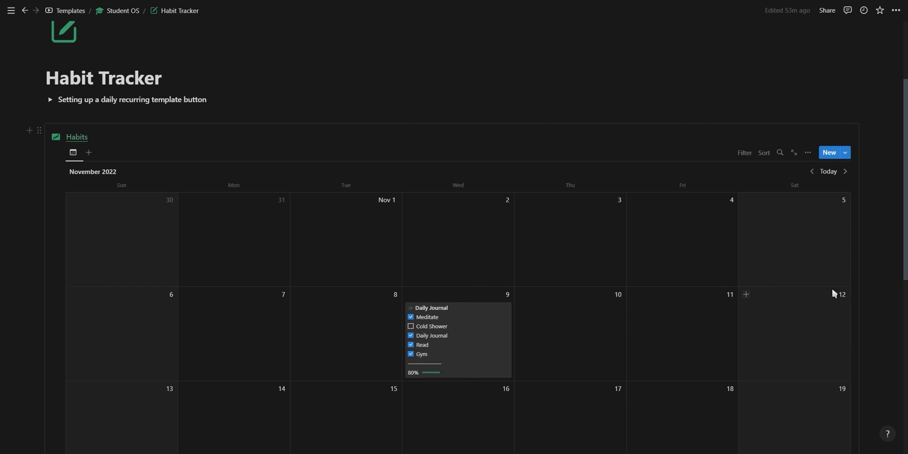
Step: Look at the filled-in November 2022 habit calendar and its Habit Tracker line graph, and return to the template's Habit Tracker
{"action": "scroll", "coordinate": [804, 260], "scroll_direction": "down", "scroll_amount": 4}
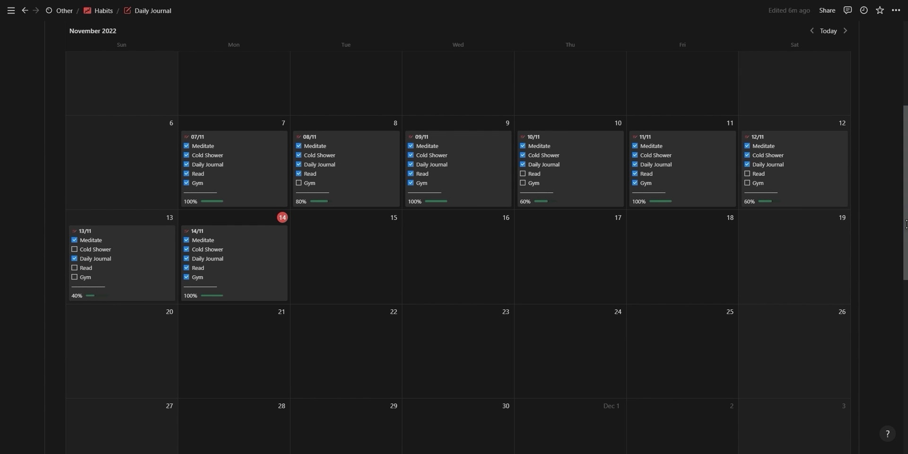
{"action": "scroll", "coordinate": [454, 236], "scroll_direction": "down", "scroll_amount": 7}
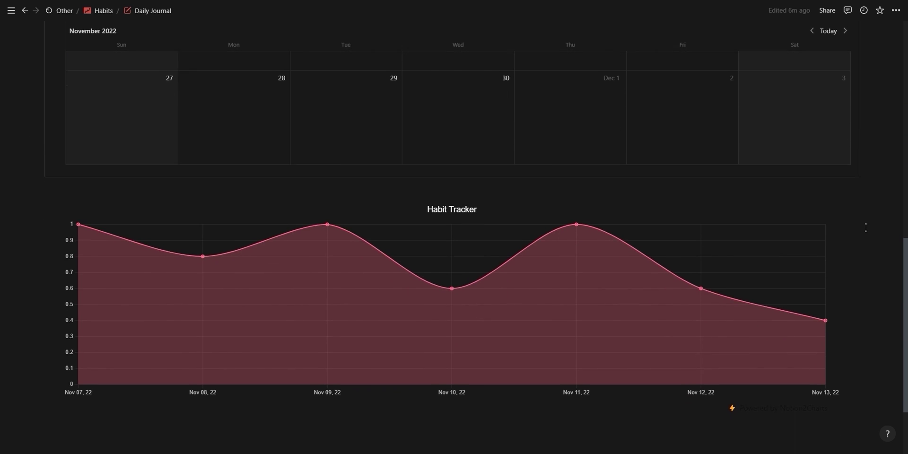
{"action": "left_click", "coordinate": [820, 208]}
{"action": "key", "text": "ctrl+["}
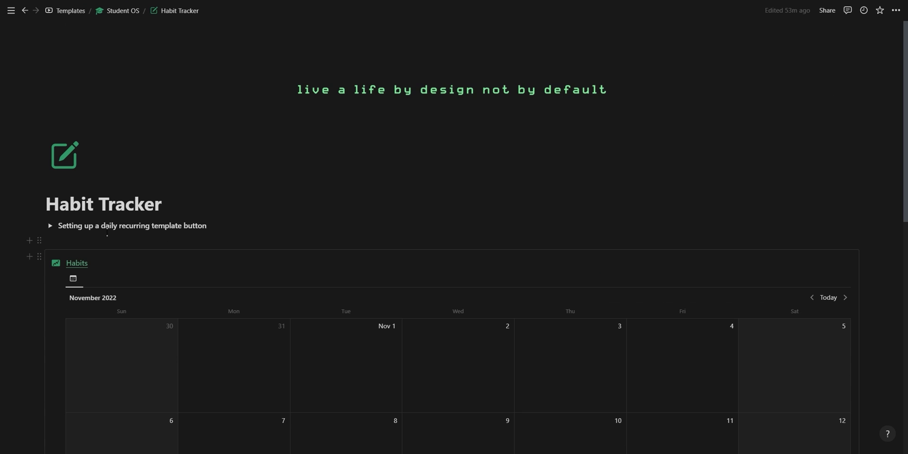
Step: Expand the guide on setting up a daily recurring template button, look through it, and return to Student OS
{"action": "left_click", "coordinate": [51, 226]}
{"action": "scroll", "coordinate": [52, 226], "scroll_direction": "down", "scroll_amount": 3}
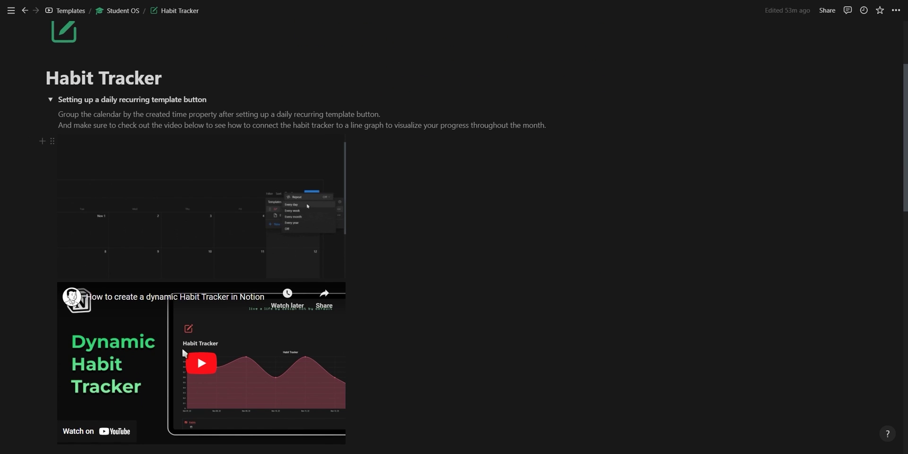
{"action": "scroll", "coordinate": [173, 331], "scroll_direction": "up", "scroll_amount": 5}
{"action": "key", "text": "ctrl+["}
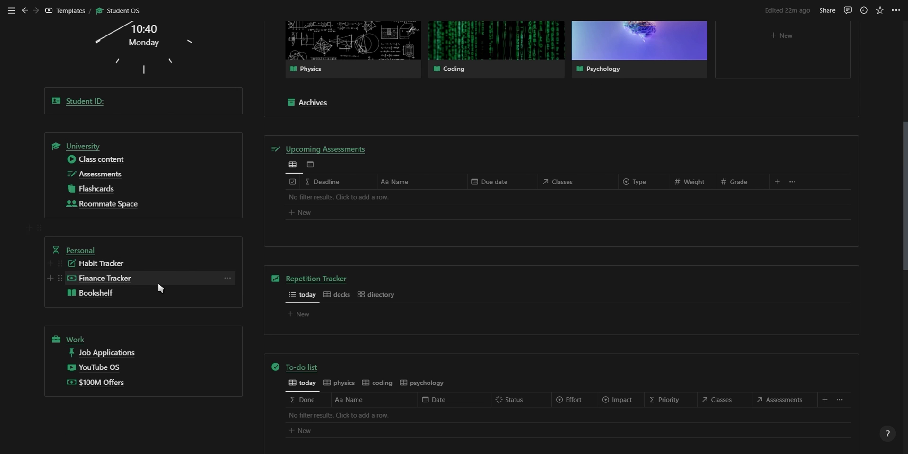
Step: Open the Finance Tracker and add an income entry for today with an amount of $50
{"action": "left_click", "coordinate": [158, 282]}
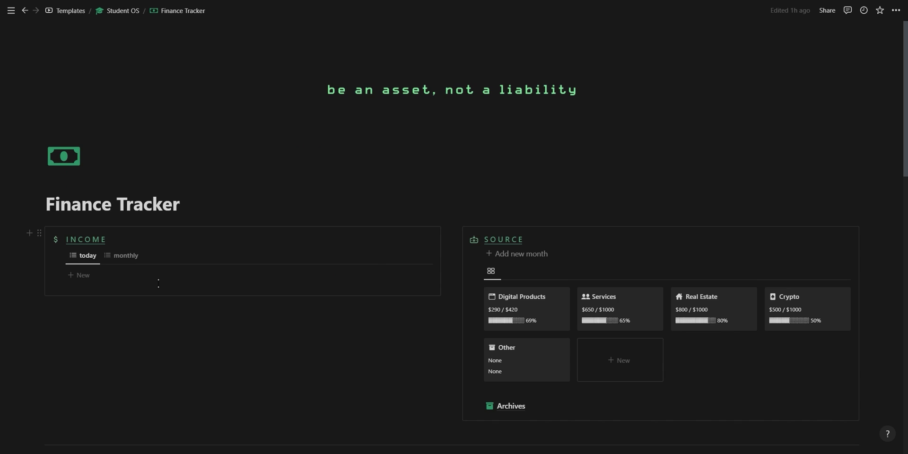
{"action": "left_click", "coordinate": [159, 279]}
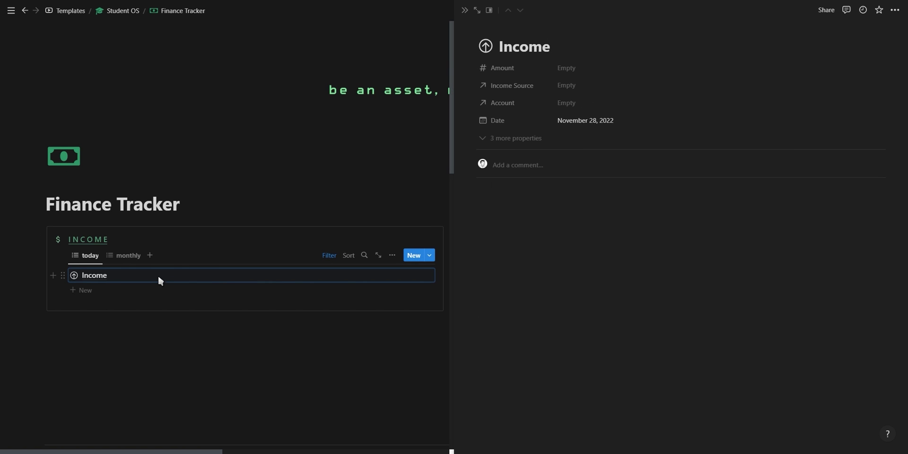
{"action": "type", "text": "50"}
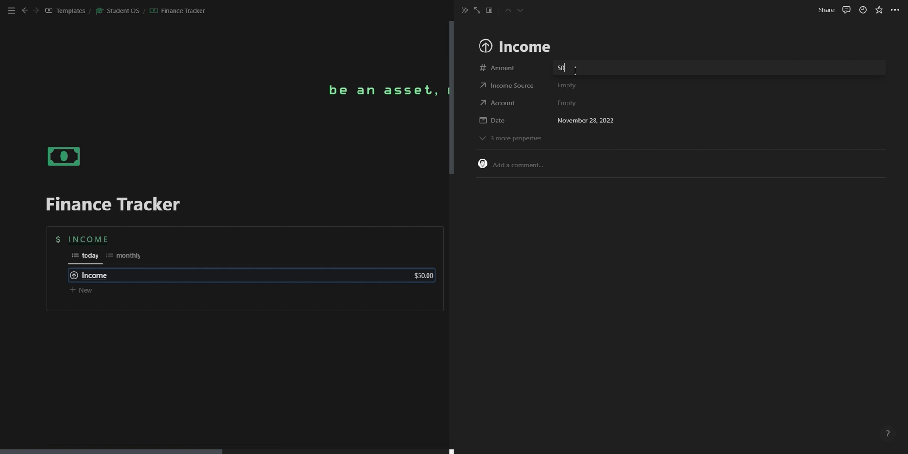
Step: Link the $50 income entry to the Digital Products income source and the PayPal account
{"action": "left_click", "coordinate": [570, 85]}
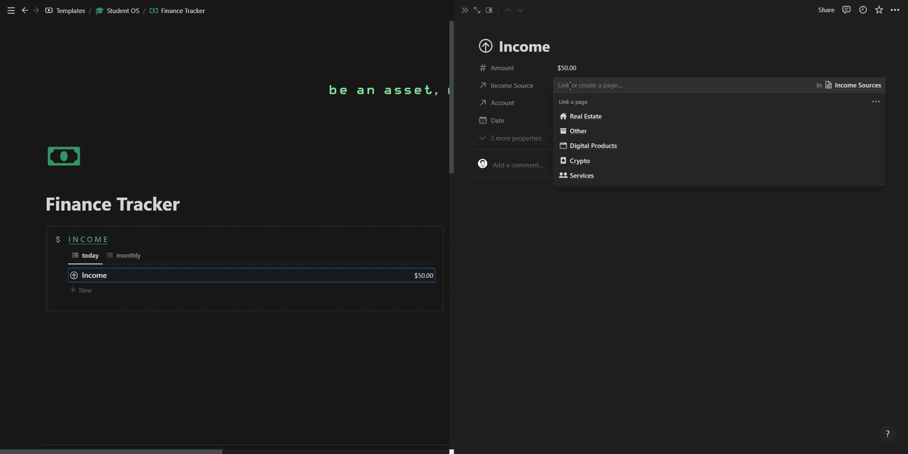
{"action": "left_click", "coordinate": [657, 147]}
{"action": "left_click", "coordinate": [516, 92]}
{"action": "left_click", "coordinate": [577, 103]}
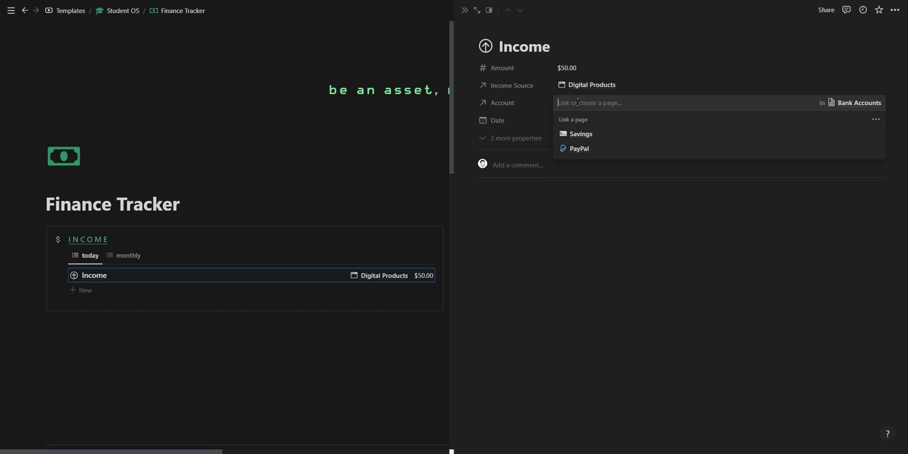
{"action": "left_click", "coordinate": [580, 150]}
{"action": "left_click", "coordinate": [529, 89]}
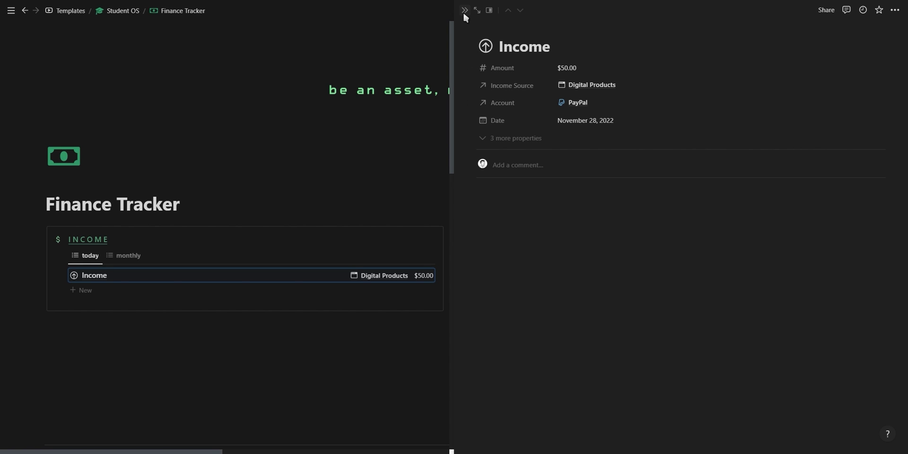
{"action": "left_click", "coordinate": [465, 11]}
Step: Show income by month and look at the entries in the November 2022 and May 2022 groups
{"action": "left_click", "coordinate": [121, 255]}
{"action": "scroll", "coordinate": [104, 227], "scroll_direction": "down", "scroll_amount": 2}
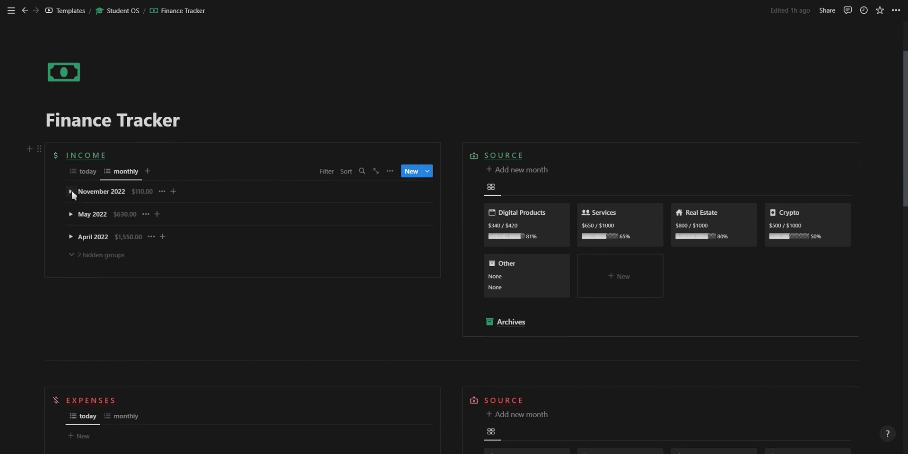
{"action": "left_click", "coordinate": [71, 191]}
{"action": "left_click", "coordinate": [71, 191]}
{"action": "left_click", "coordinate": [70, 214]}
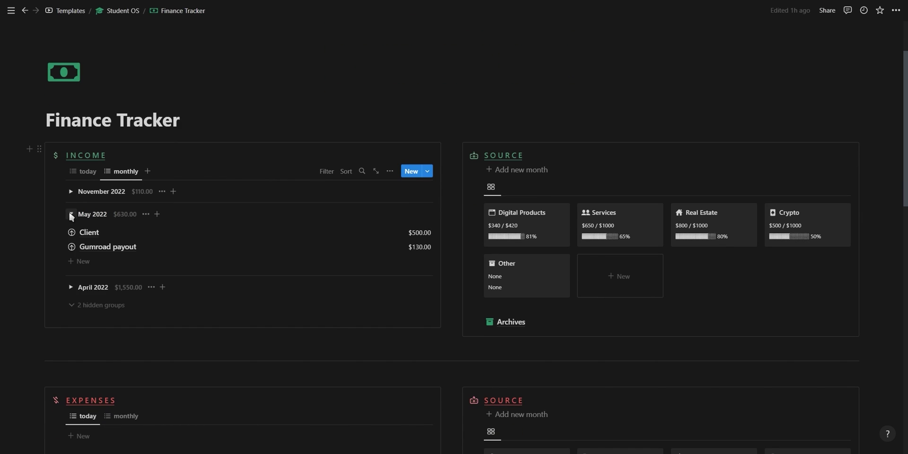
{"action": "left_click", "coordinate": [71, 215]}
Step: Set the Goal of the Digital Products income source to $600
{"action": "left_click", "coordinate": [527, 219]}
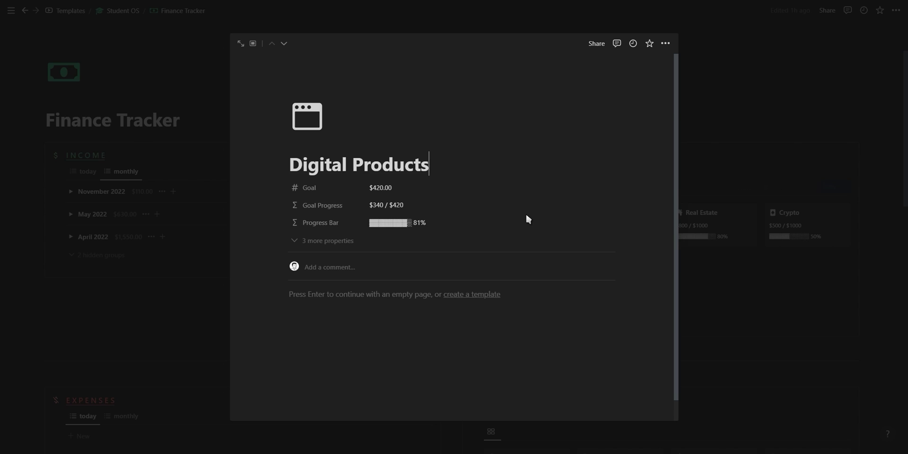
{"action": "left_click", "coordinate": [363, 189]}
{"action": "type", "text": "600"}
{"action": "left_click", "coordinate": [507, 148]}
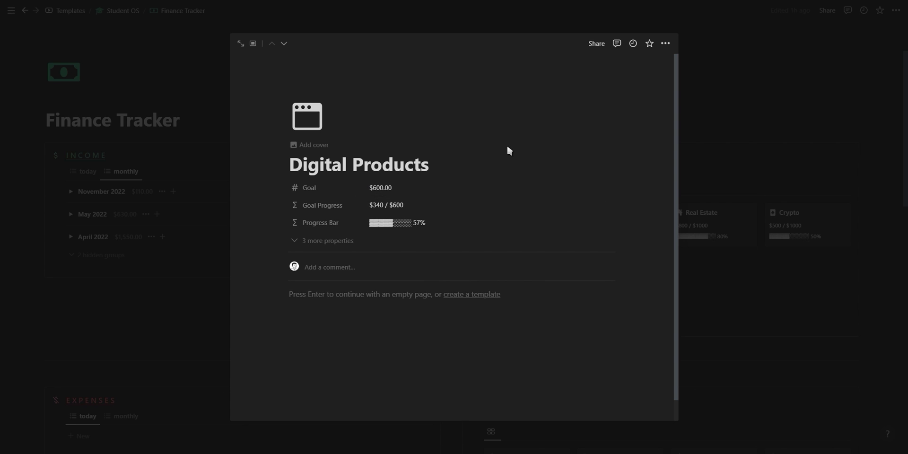
{"action": "left_click", "coordinate": [790, 184]}
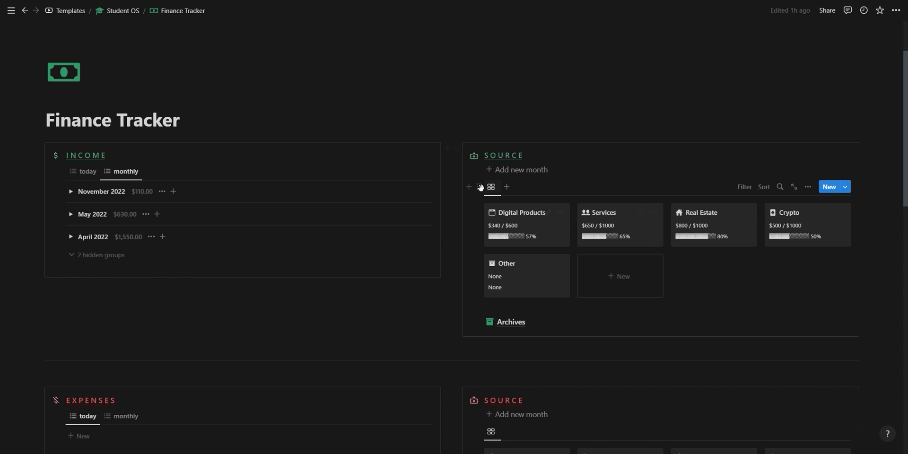
Step: Move the income source gallery into Archives and add a new month, reviewing the template button's configuration
{"action": "left_click_drag", "start_coordinate": [479, 187], "coordinate": [522, 326]}
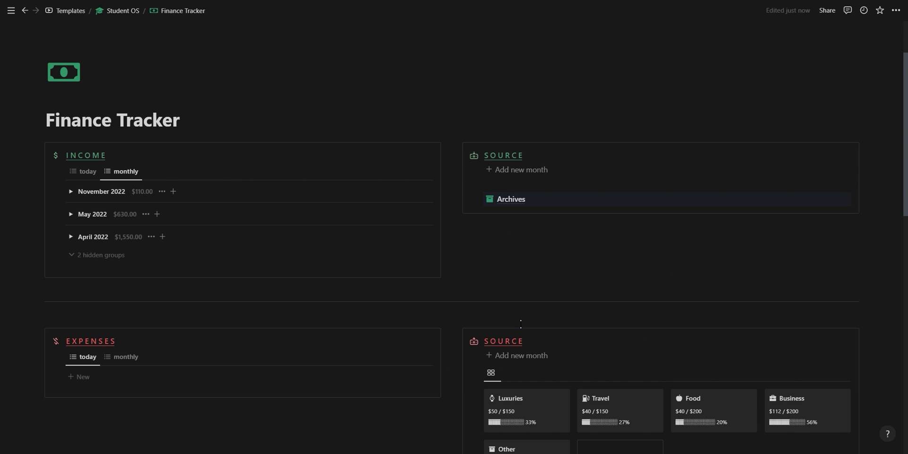
{"action": "left_click", "coordinate": [524, 169]}
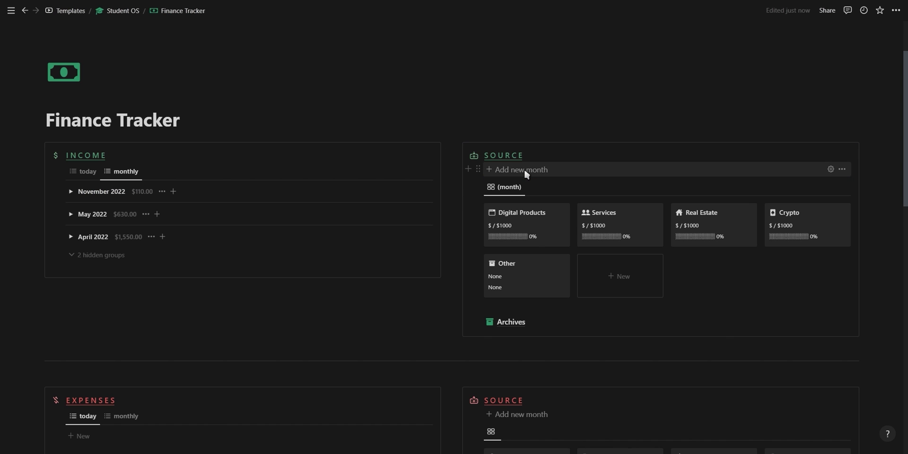
{"action": "left_click", "coordinate": [830, 169]}
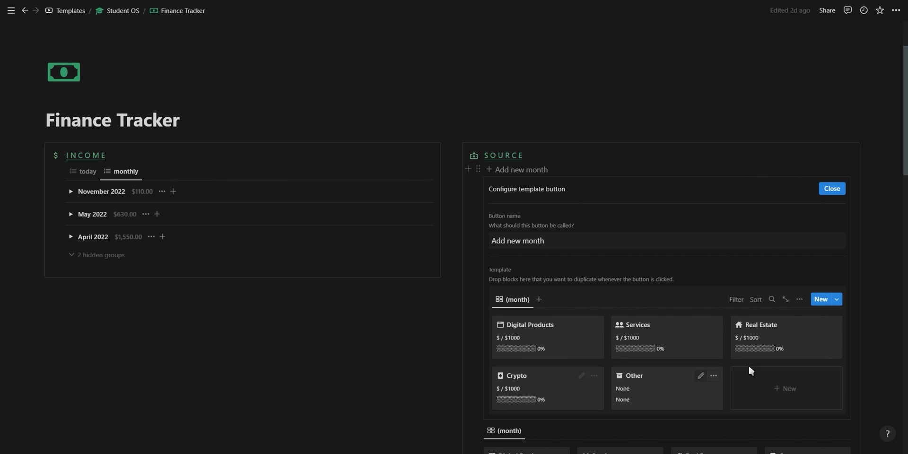
{"action": "left_click", "coordinate": [832, 188]}
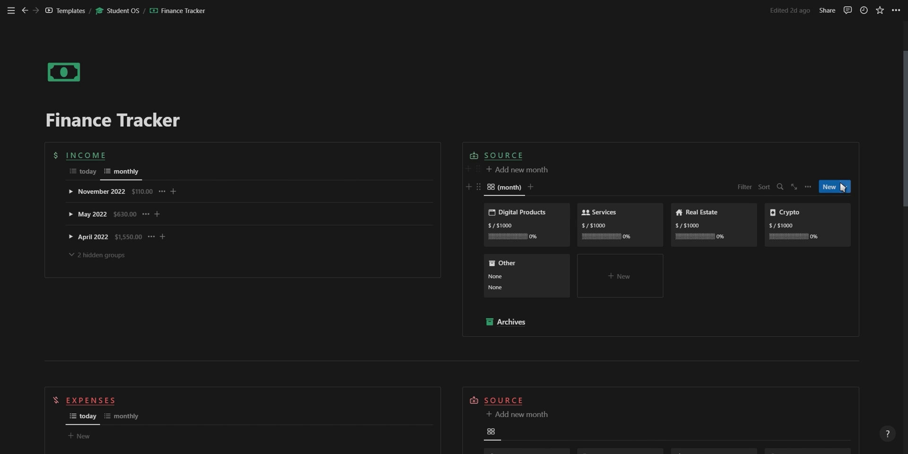
Step: Inspect the budget properties of the Luxuries source in the Expenses section
{"action": "scroll", "coordinate": [512, 219], "scroll_direction": "down", "scroll_amount": 2}
{"action": "scroll", "coordinate": [511, 218], "scroll_direction": "down", "scroll_amount": 5}
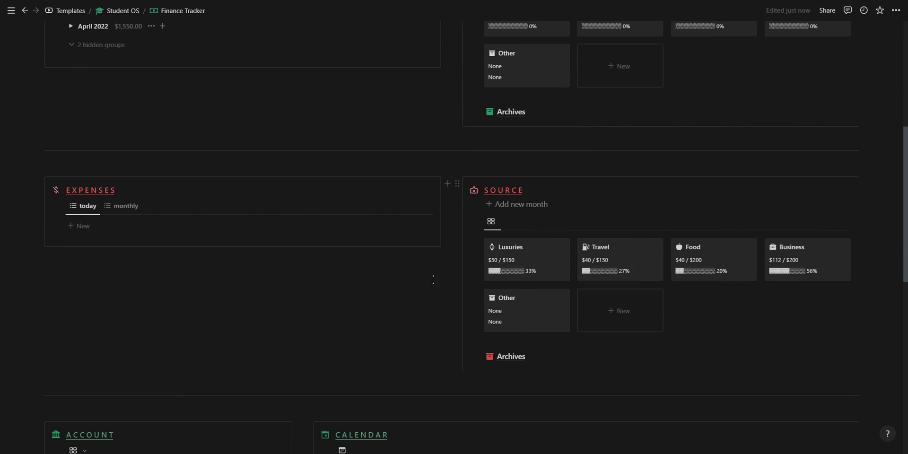
{"action": "left_click", "coordinate": [534, 261]}
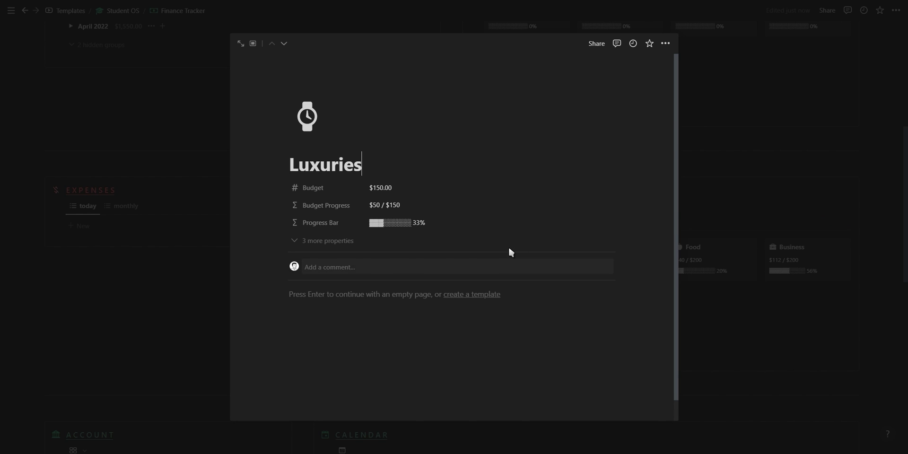
{"action": "left_click", "coordinate": [196, 221]}
Step: Set the Start amount of the Savings account to $2,000
{"action": "scroll", "coordinate": [313, 302], "scroll_direction": "down", "scroll_amount": 2}
{"action": "scroll", "coordinate": [313, 301], "scroll_direction": "down", "scroll_amount": 4}
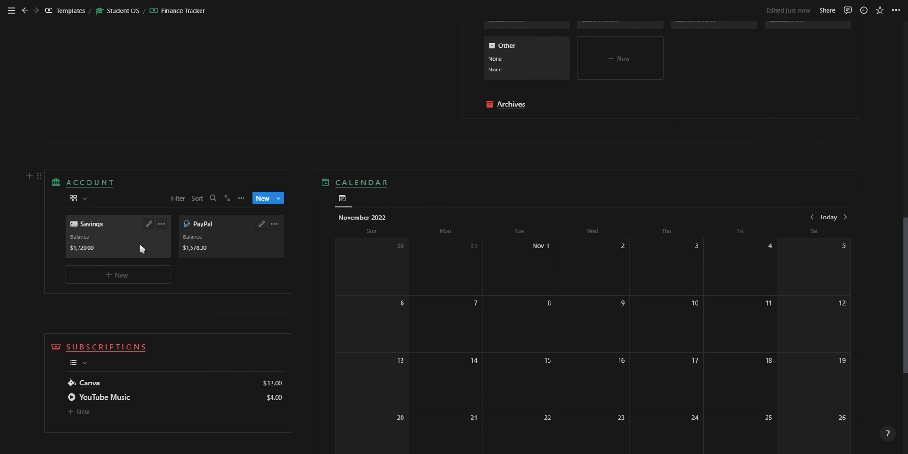
{"action": "left_click", "coordinate": [141, 248]}
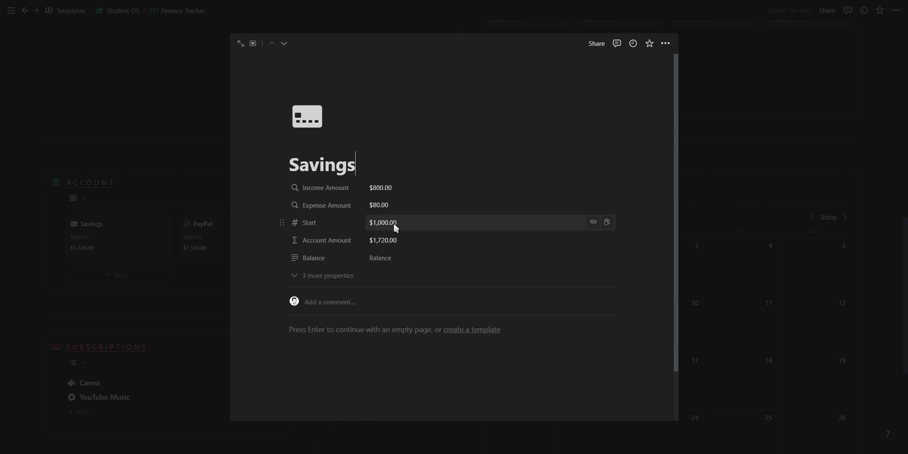
{"action": "left_click", "coordinate": [419, 223]}
{"action": "type", "text": "2000"}
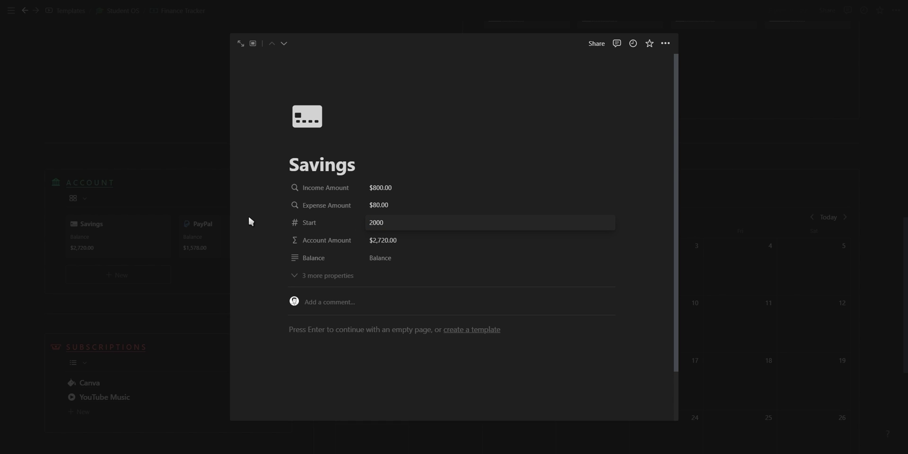
{"action": "key", "text": "Return"}
{"action": "left_click", "coordinate": [197, 211]}
Step: Add an entry named "New subscription" to the Subscriptions list and apply the New template
{"action": "scroll", "coordinate": [205, 238], "scroll_direction": "down", "scroll_amount": 3}
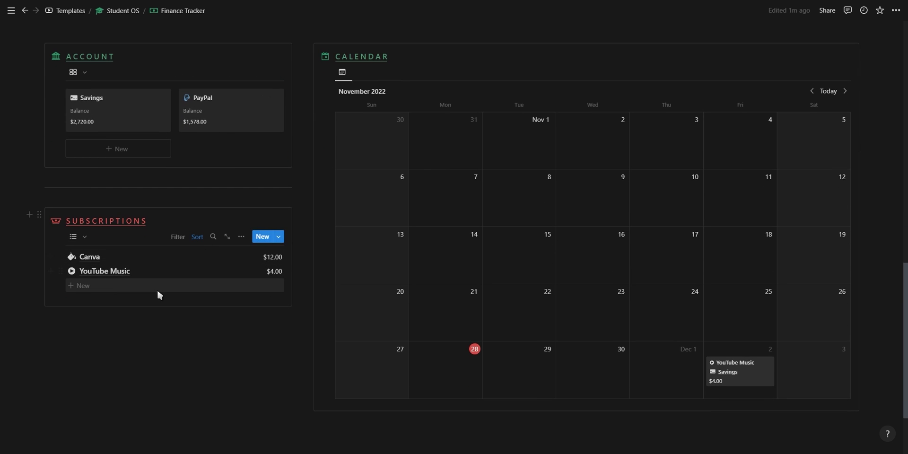
{"action": "left_click", "coordinate": [158, 290]}
{"action": "type", "text": "New"}
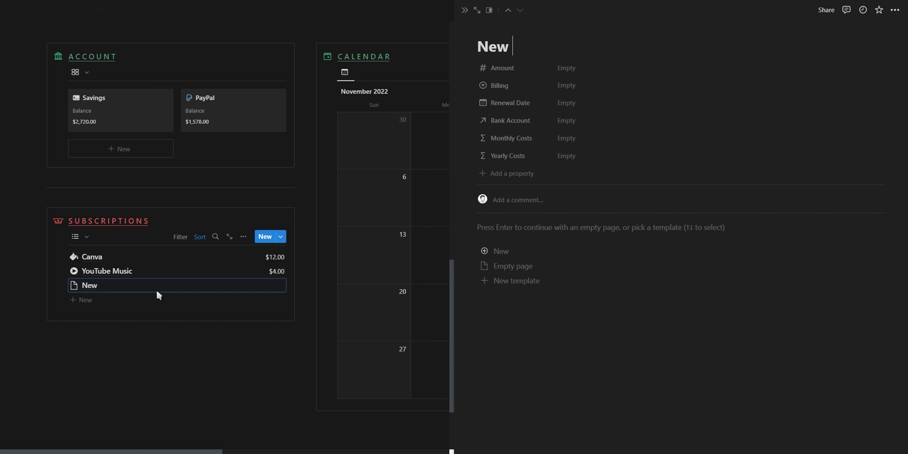
{"action": "type", "text": " subscription"}
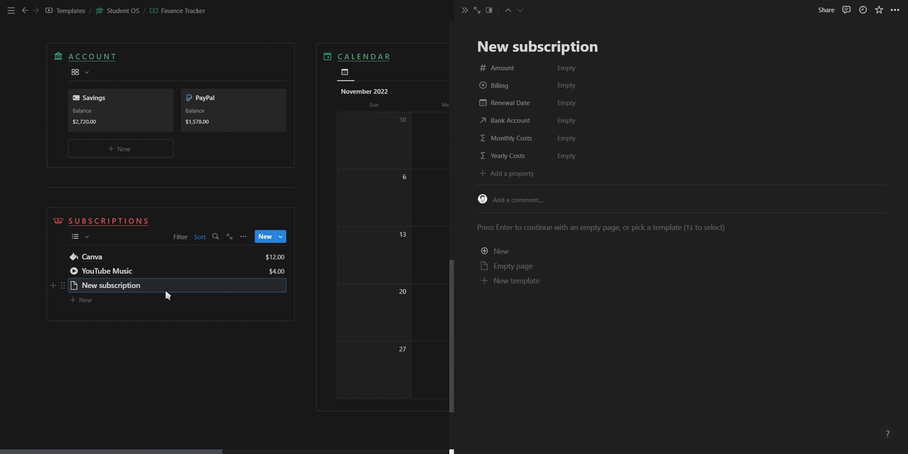
{"action": "left_click", "coordinate": [501, 251]}
Step: Set the new subscription's amount to $16, billing to Monthly, renewal date to November 30, 2022 and bank account to Savings
{"action": "left_click", "coordinate": [579, 69]}
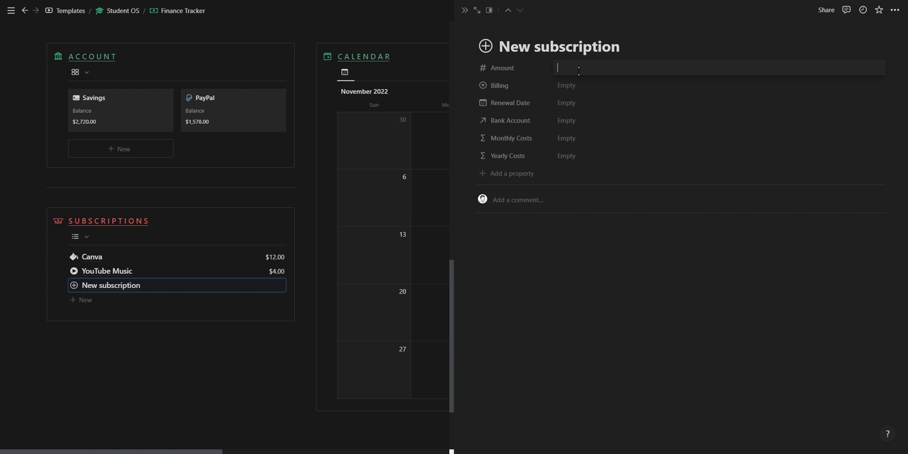
{"action": "type", "text": "16"}
{"action": "left_click", "coordinate": [576, 87]}
{"action": "left_click", "coordinate": [594, 117]}
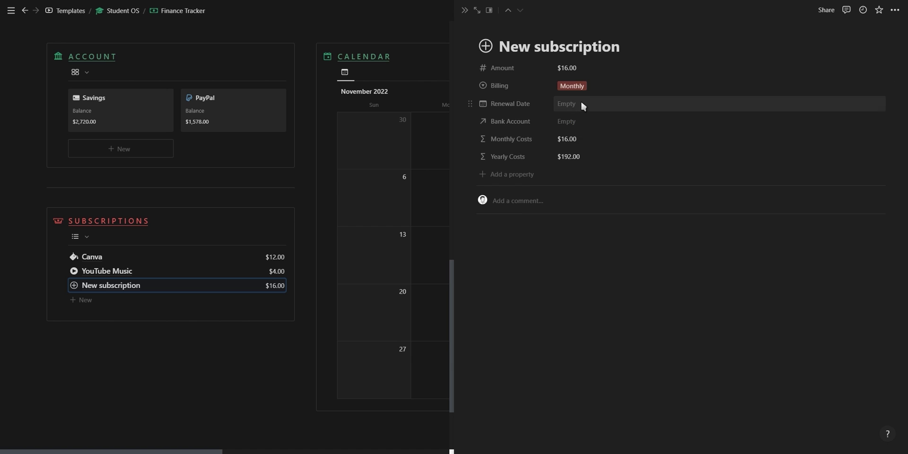
{"action": "left_click", "coordinate": [580, 102]}
{"action": "left_click", "coordinate": [619, 227]}
{"action": "left_click", "coordinate": [570, 122]}
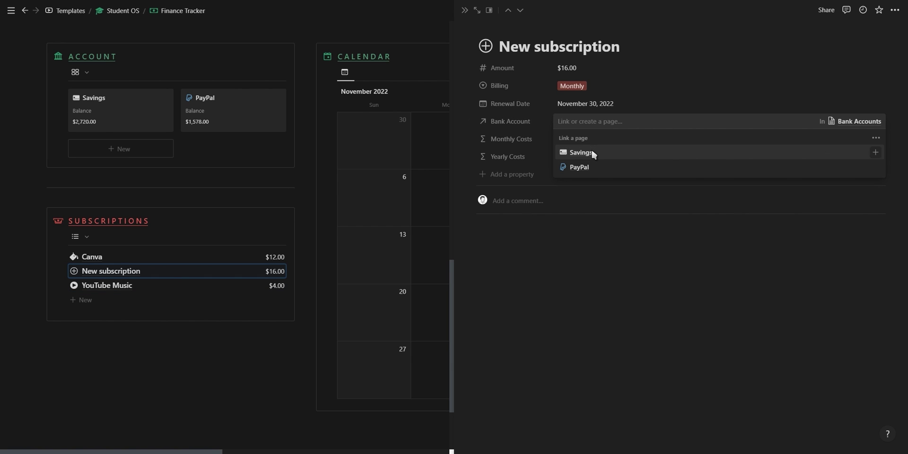
{"action": "left_click", "coordinate": [591, 151]}
{"action": "left_click", "coordinate": [469, 13]}
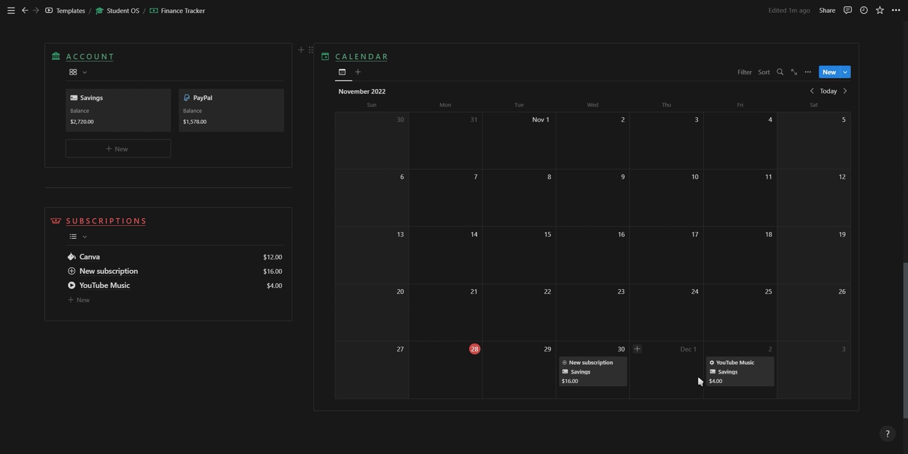
Step: Set the renewal date of the YouTube Music subscription to January 3, 2023
{"action": "left_click", "coordinate": [755, 377]}
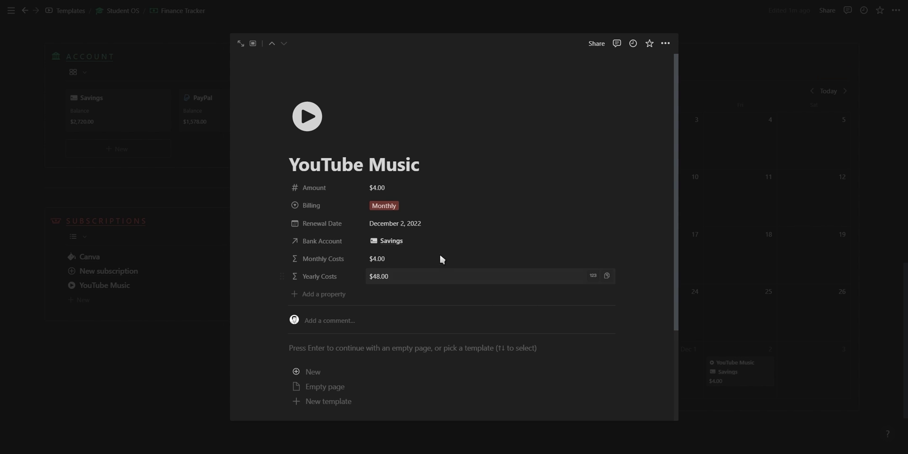
{"action": "left_click", "coordinate": [415, 226]}
{"action": "left_click", "coordinate": [472, 227]}
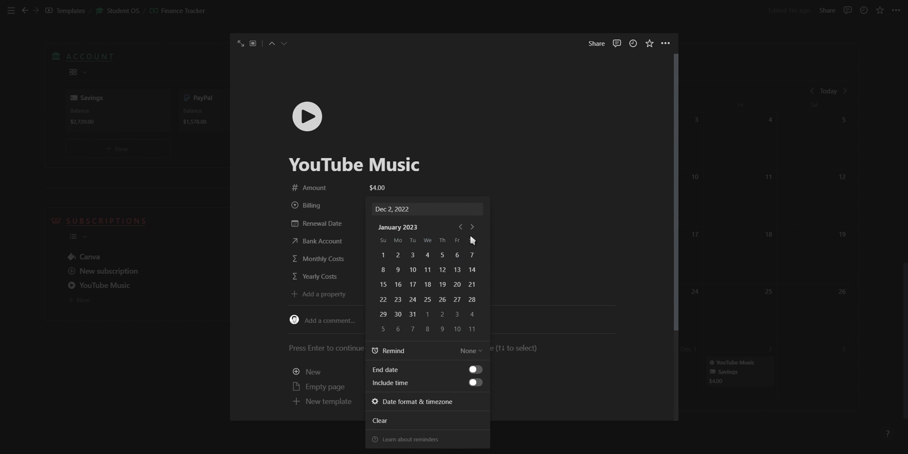
{"action": "left_click", "coordinate": [411, 257]}
{"action": "left_click", "coordinate": [751, 222]}
{"action": "left_click", "coordinate": [753, 222]}
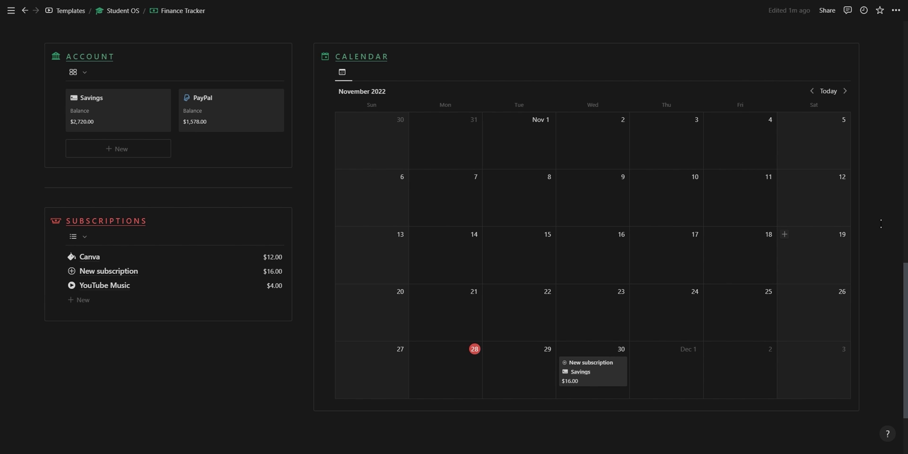
Step: Open the Bookshelf page and set The Almanack of Naval Ravikant to 50 current and 300 total pages
{"action": "key", "text": "ctrl+bracketleft"}
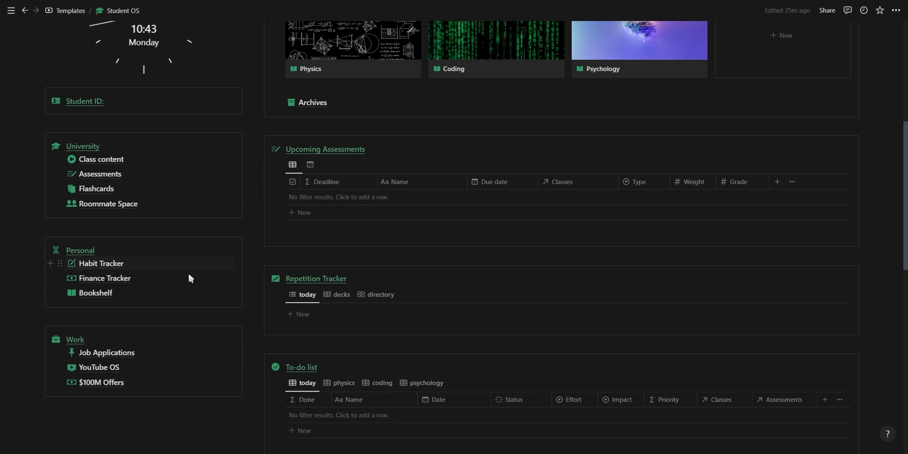
{"action": "left_click", "coordinate": [184, 291]}
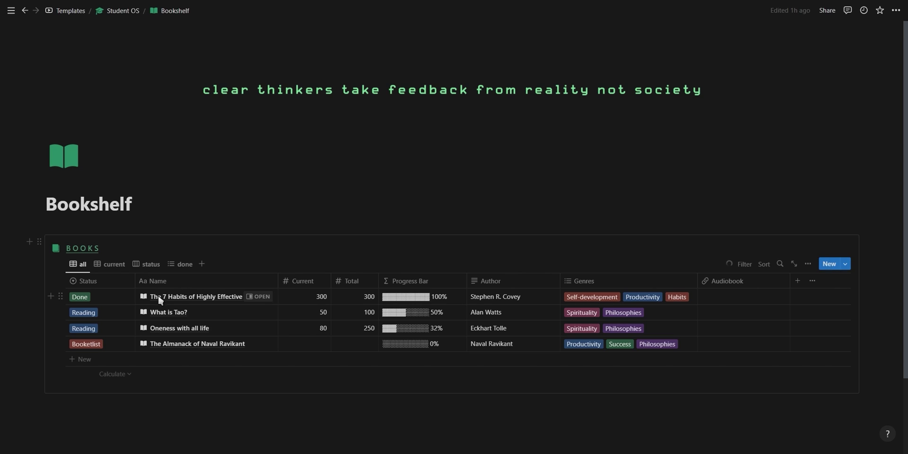
{"action": "left_click", "coordinate": [310, 342]}
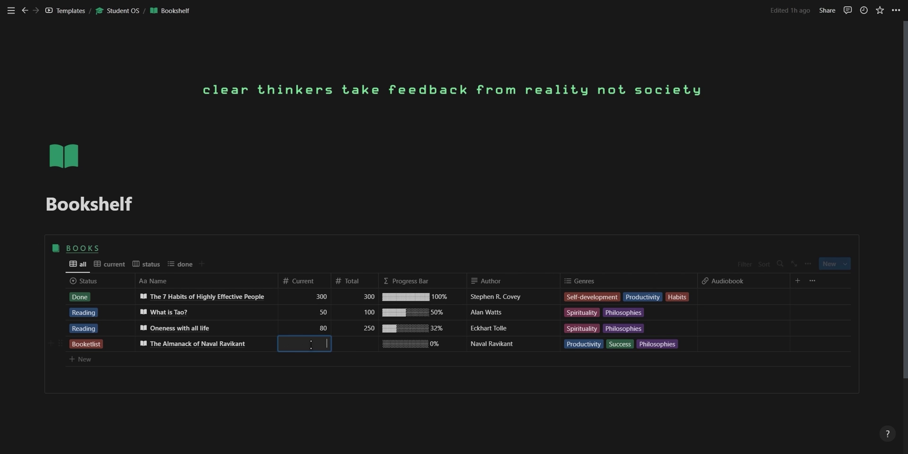
{"action": "type", "text": "50"}
{"action": "key", "text": "Return"}
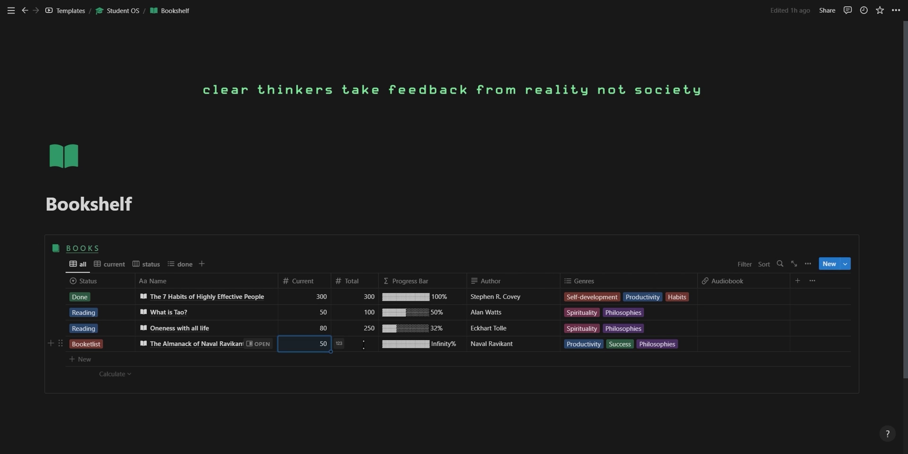
{"action": "left_click", "coordinate": [368, 344]}
{"action": "type", "text": "300"}
{"action": "key", "text": "Return"}
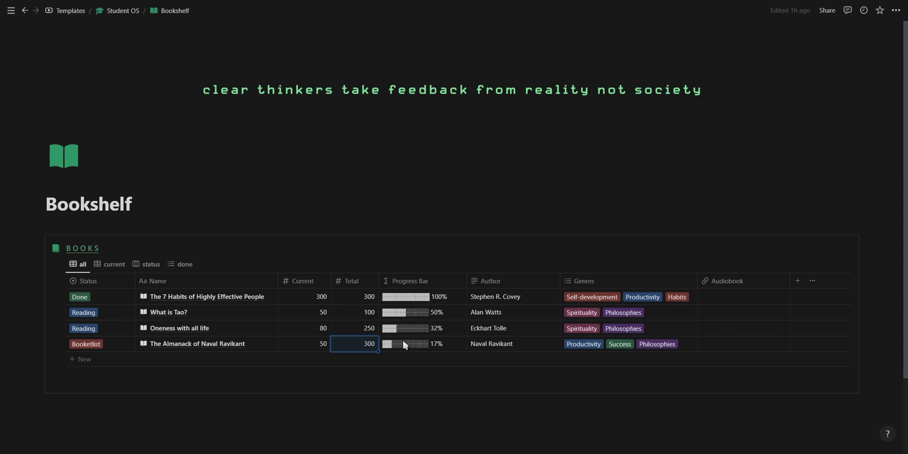
Step: Inspect the author and the available genre options for The Almanack of Naval Ravikant
{"action": "left_click", "coordinate": [510, 343]}
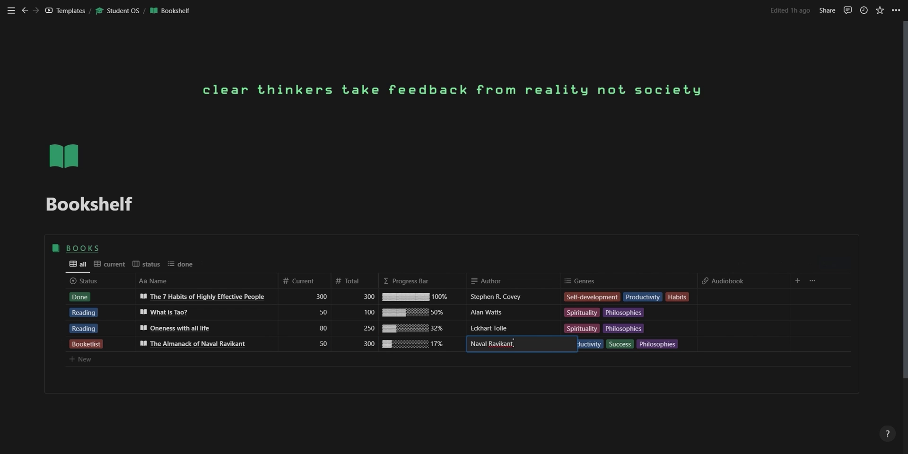
{"action": "left_click", "coordinate": [612, 342]}
{"action": "left_click", "coordinate": [612, 341]}
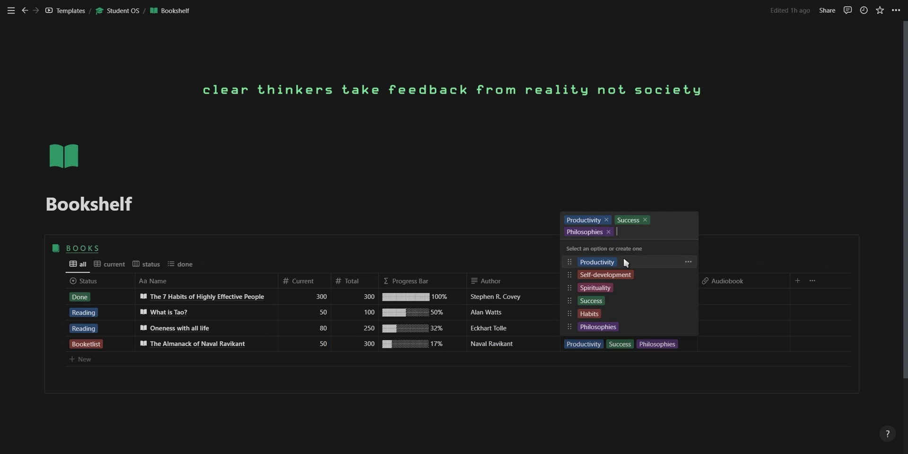
{"action": "left_click", "coordinate": [618, 346]}
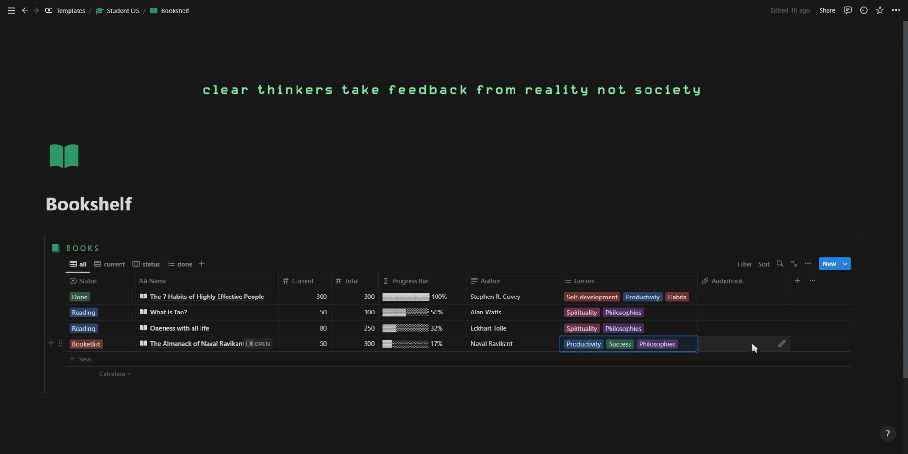
Step: On the status board, move The 7 Habits to Booketlist, The Almanack to Reading and What is Tao? to Done, checking the current and done views
{"action": "left_click", "coordinate": [119, 265]}
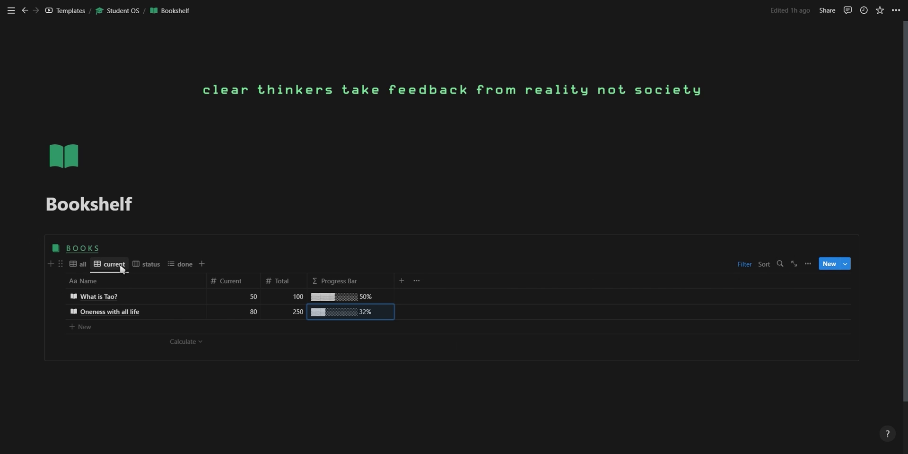
{"action": "left_click", "coordinate": [149, 261]}
{"action": "mouse_move", "coordinate": [161, 310]}
{"action": "left_mouse_down"}
{"action": "mouse_move", "coordinate": [390, 329]}
{"action": "mouse_move", "coordinate": [162, 306]}
{"action": "left_mouse_up"}
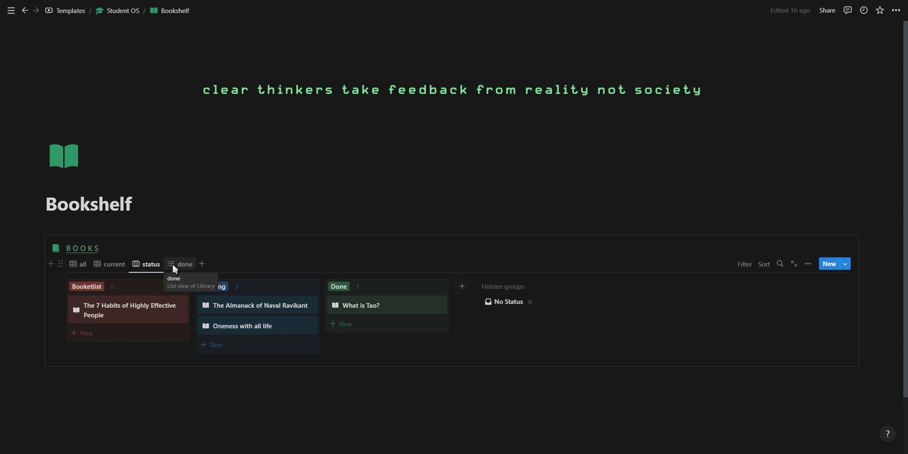
{"action": "left_click", "coordinate": [173, 263]}
Step: Open the Job Applications page and set the stage of the blank application to Signed
{"action": "key", "text": "ctrl+["}
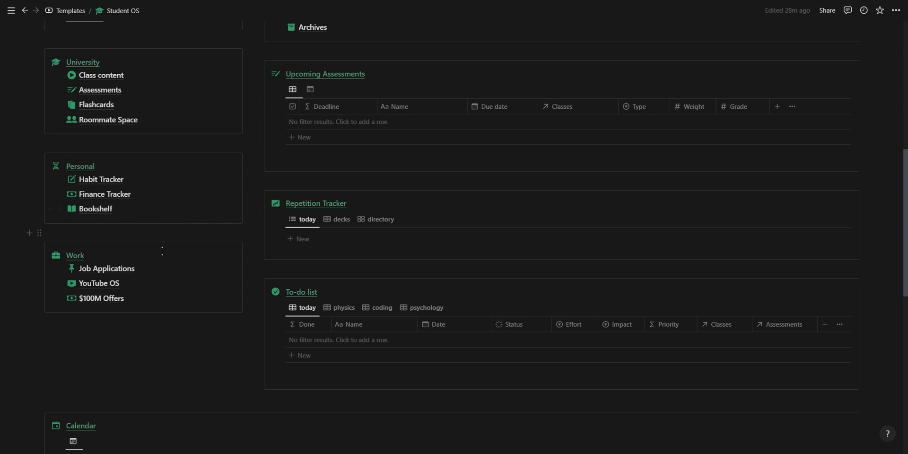
{"action": "left_click", "coordinate": [149, 269]}
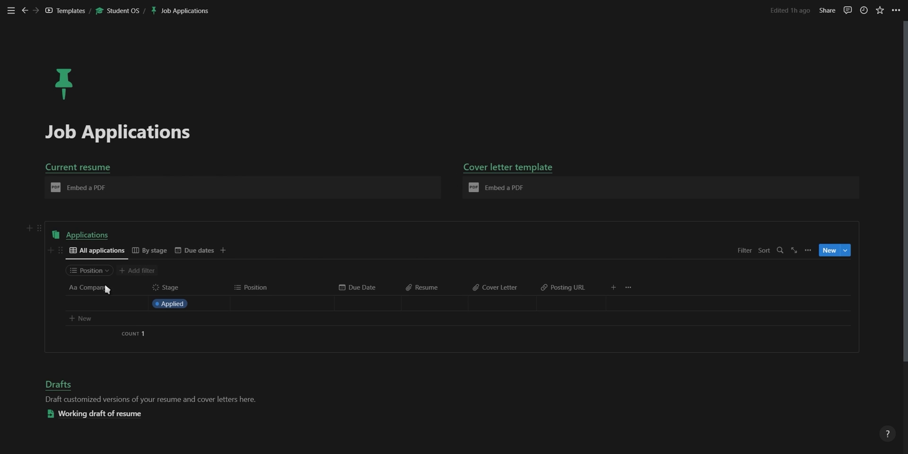
{"action": "left_click", "coordinate": [190, 303]}
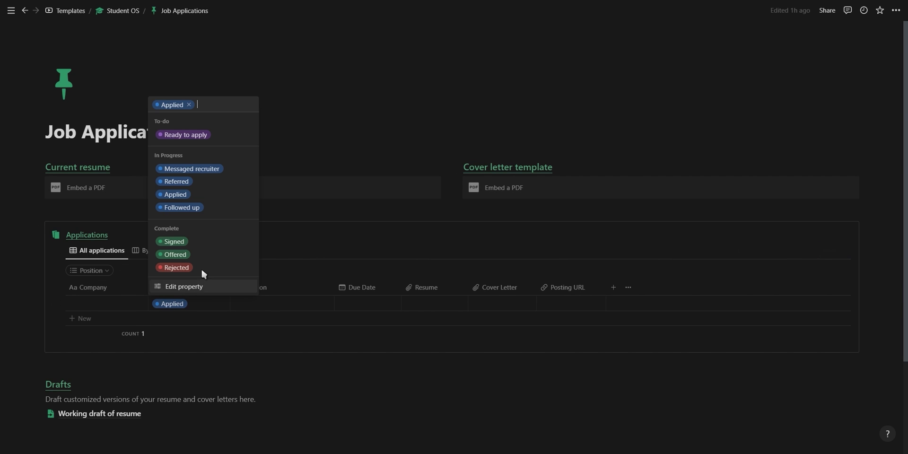
{"action": "left_click", "coordinate": [200, 242]}
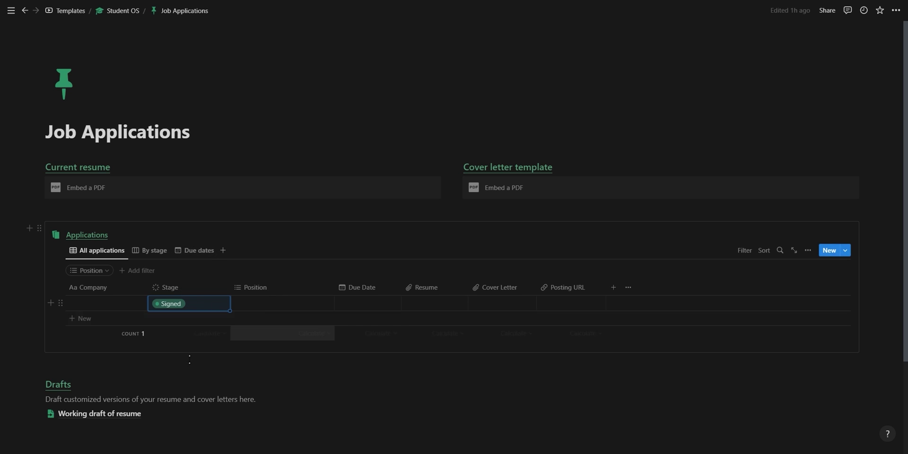
Step: Open the YouTube OS page and title the Workflow entry "New video" with number 1
{"action": "left_click", "coordinate": [118, 14]}
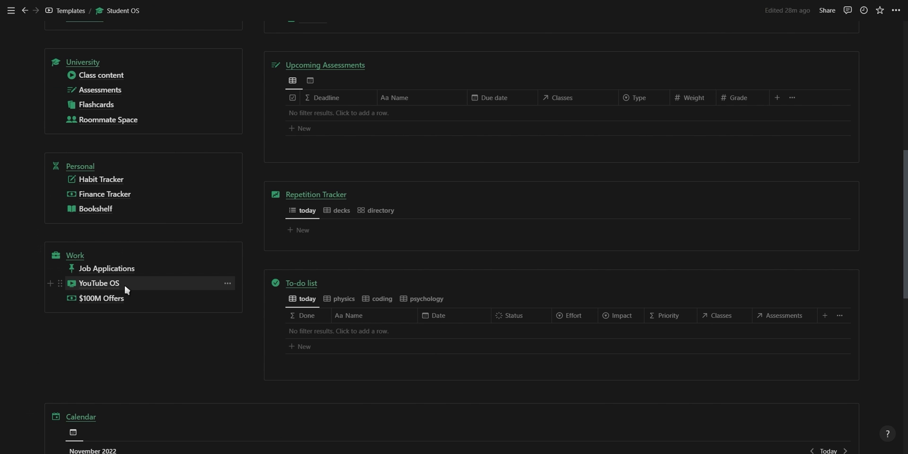
{"action": "left_click", "coordinate": [124, 284]}
{"action": "left_click", "coordinate": [274, 289]}
{"action": "type", "text": "New video"}
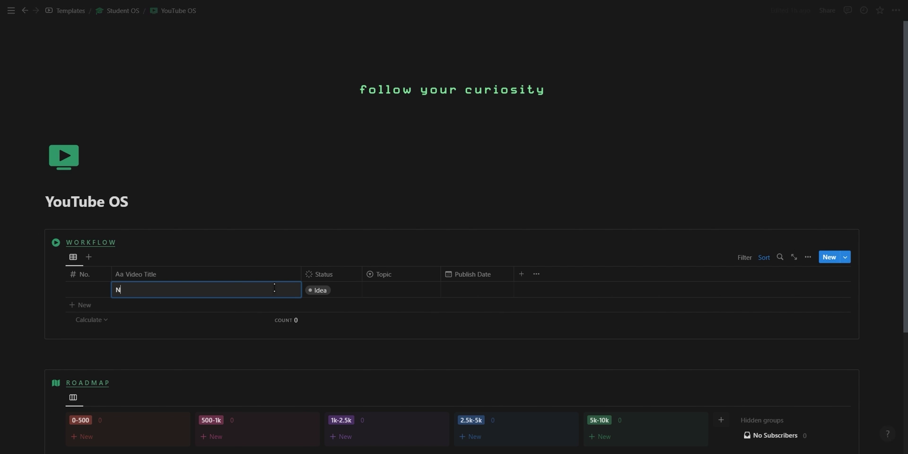
{"action": "key", "text": "Return"}
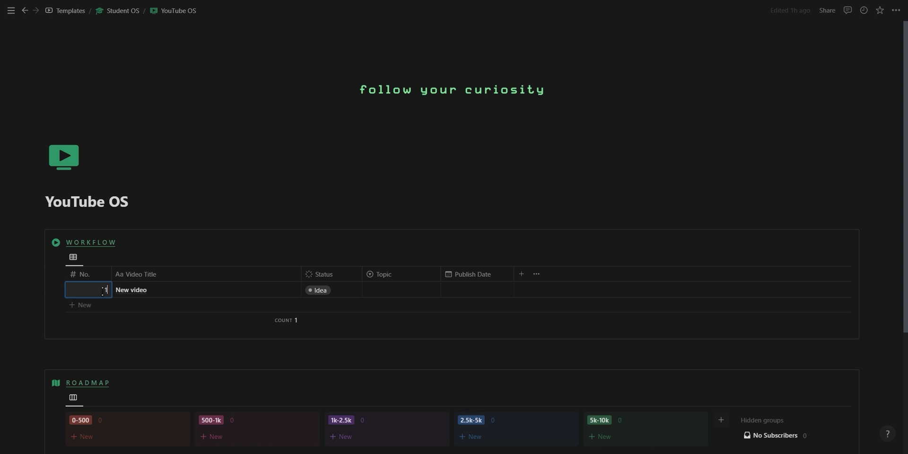
Step: Set the video's status to Recording, topic to Notion Tutorial and publish date to November 30, 2022
{"action": "left_click", "coordinate": [310, 290]}
{"action": "left_click", "coordinate": [331, 167]}
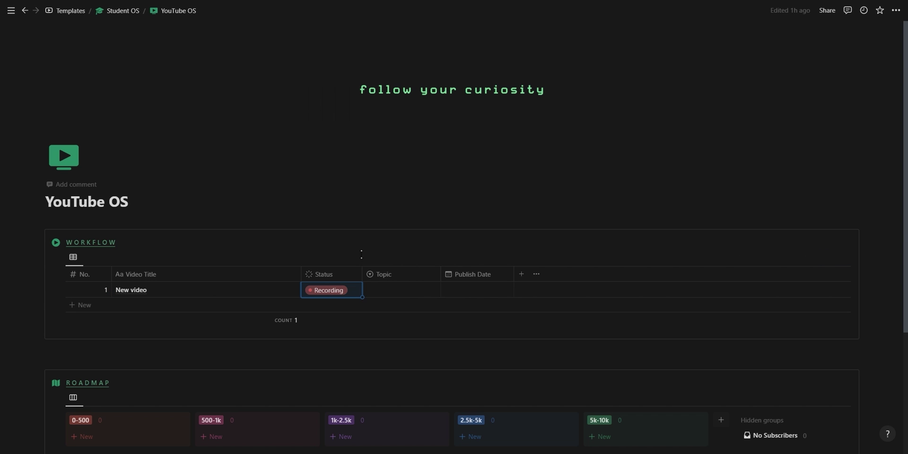
{"action": "left_click", "coordinate": [397, 290]}
{"action": "left_click", "coordinate": [407, 319]}
{"action": "left_click", "coordinate": [473, 290]}
{"action": "left_click", "coordinate": [502, 163]}
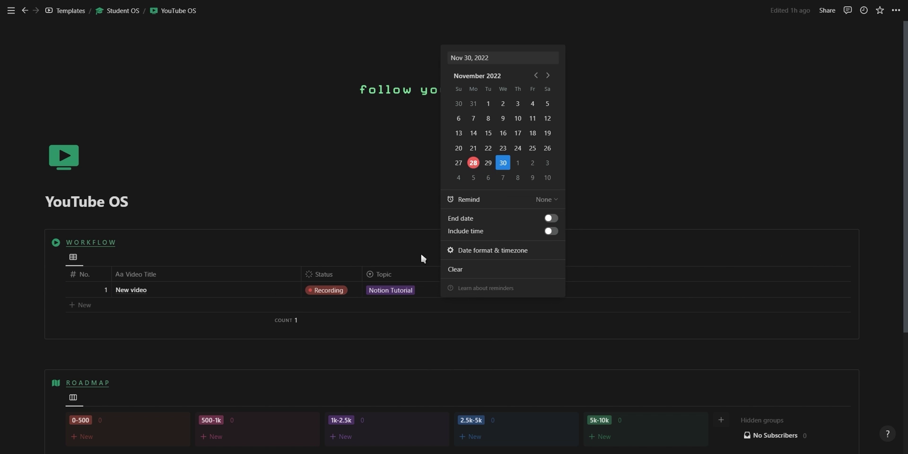
{"action": "left_click", "coordinate": [421, 251]}
Step: Apply the video template to the New video page and review its Video Meta, Content, Editflow and Resources sections
{"action": "left_click", "coordinate": [285, 290]}
{"action": "left_click", "coordinate": [511, 287]}
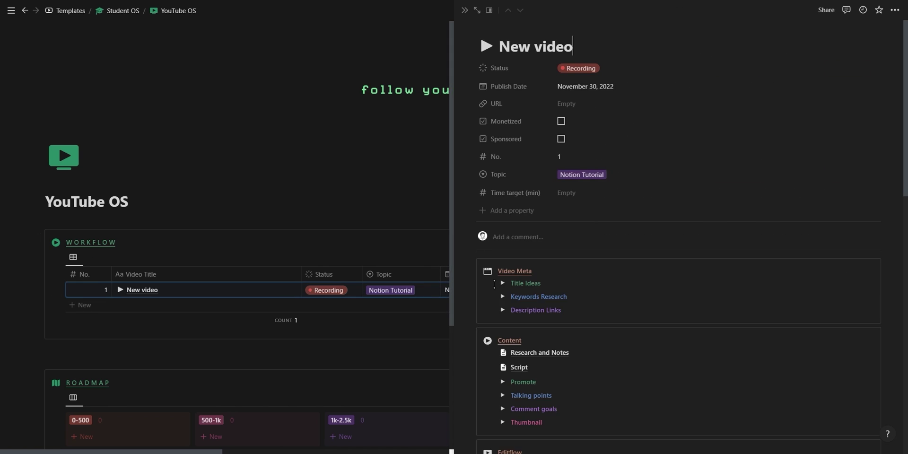
{"action": "scroll", "coordinate": [509, 289], "scroll_direction": "down", "scroll_amount": 2}
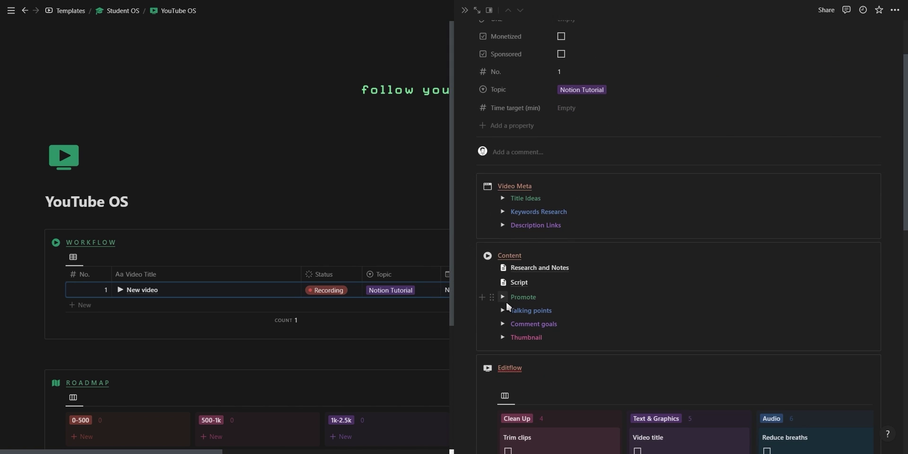
{"action": "scroll", "coordinate": [510, 289], "scroll_direction": "down", "scroll_amount": 5}
{"action": "scroll", "coordinate": [578, 289], "scroll_direction": "down", "scroll_amount": 5}
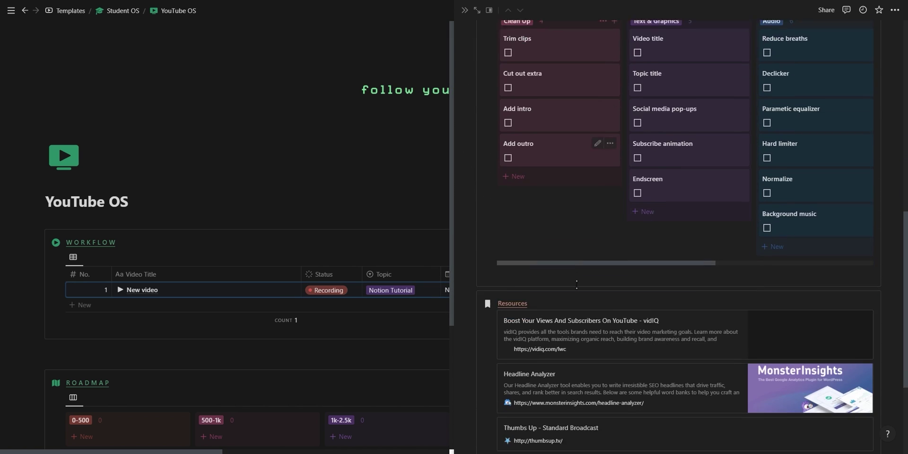
{"action": "left_click", "coordinate": [78, 261]}
{"action": "scroll", "coordinate": [77, 261], "scroll_direction": "down", "scroll_amount": 4}
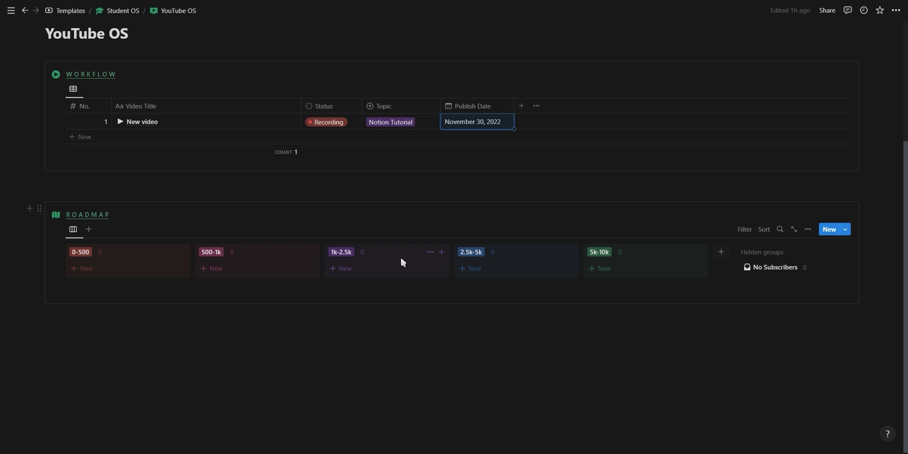